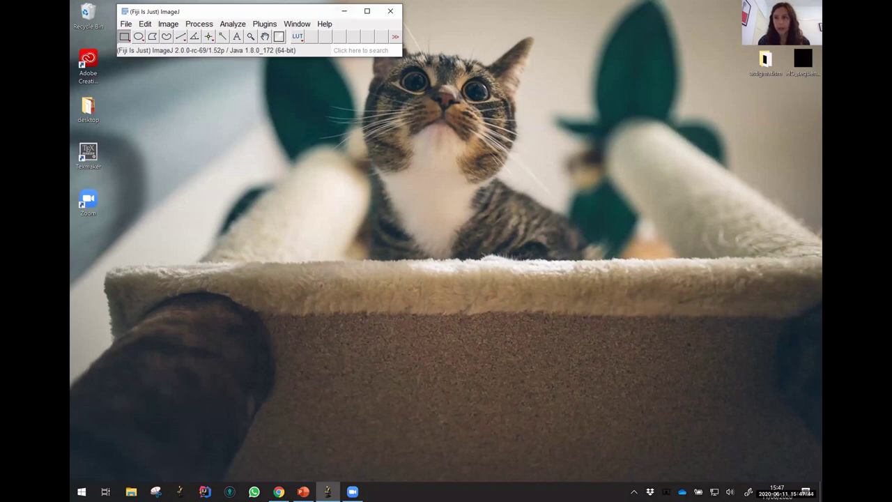
Open LD_sequence_with_drift.tif, enlarge it to 300%, and browse through the stack to frame 6546
left_click_drag(345, 82, 263, 56)
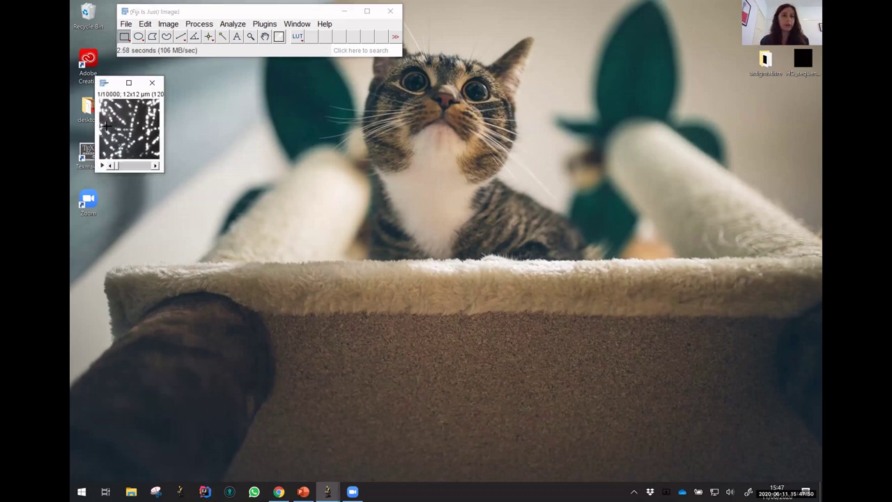
key("plus")
key("plus")
key("plus")
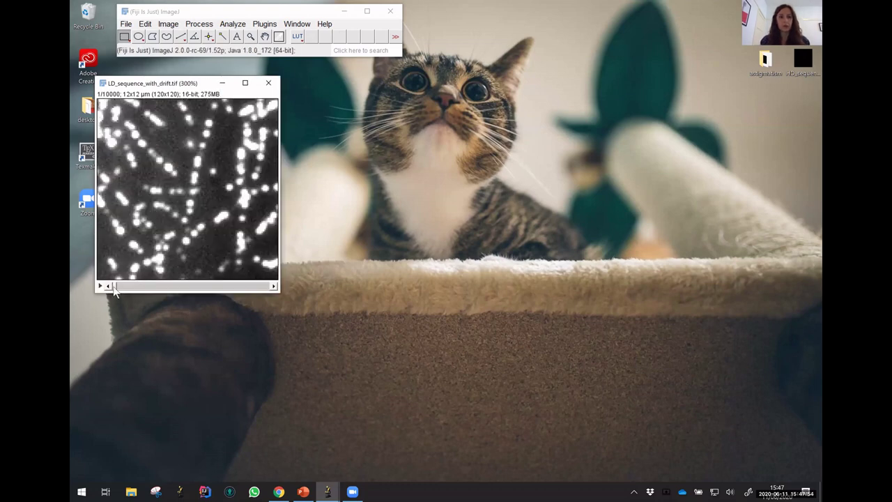
left_click_drag(113, 285, 214, 285)
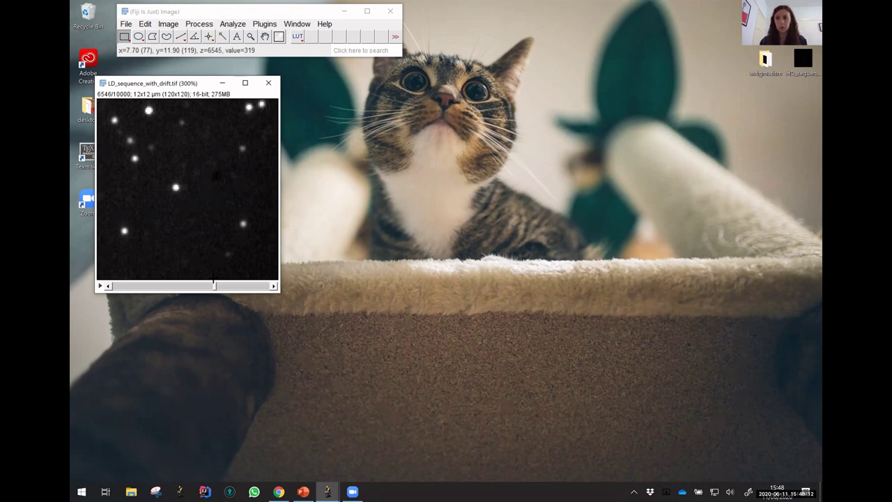
Start a ThunderSTORM Run analysis on the sequence and reset its settings to the defaults
left_click(265, 24)
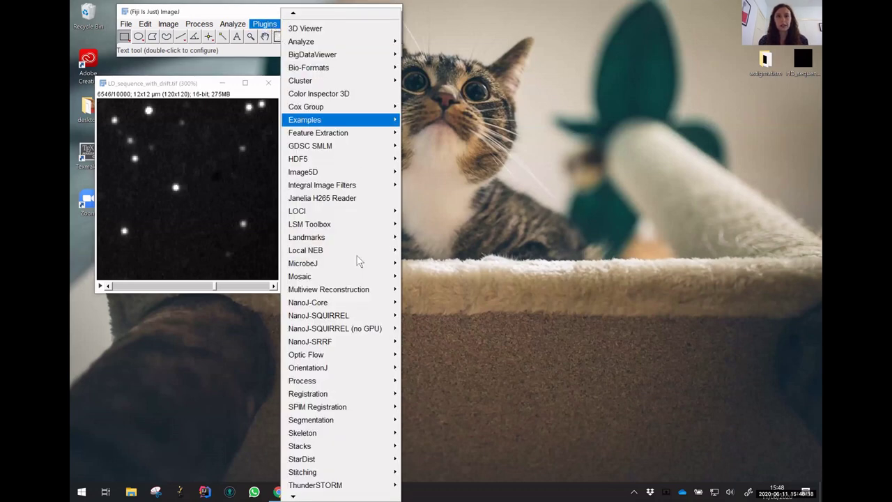
mouse_move(351, 488)
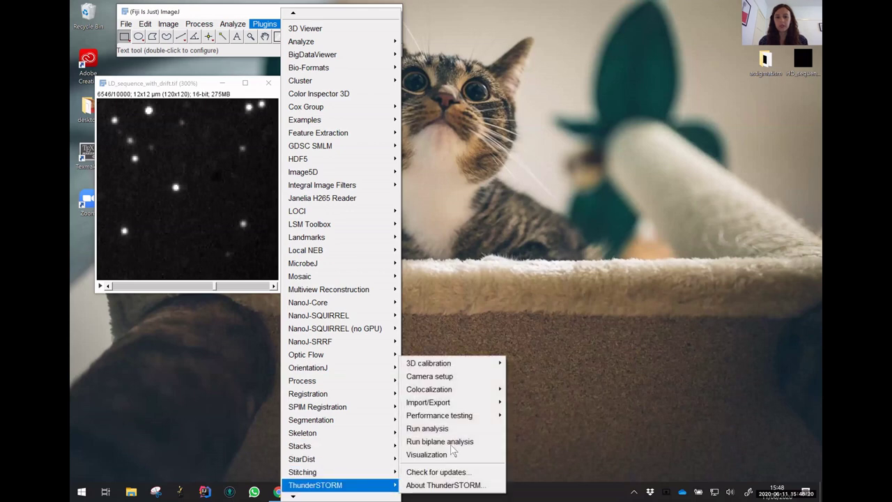
left_click(462, 428)
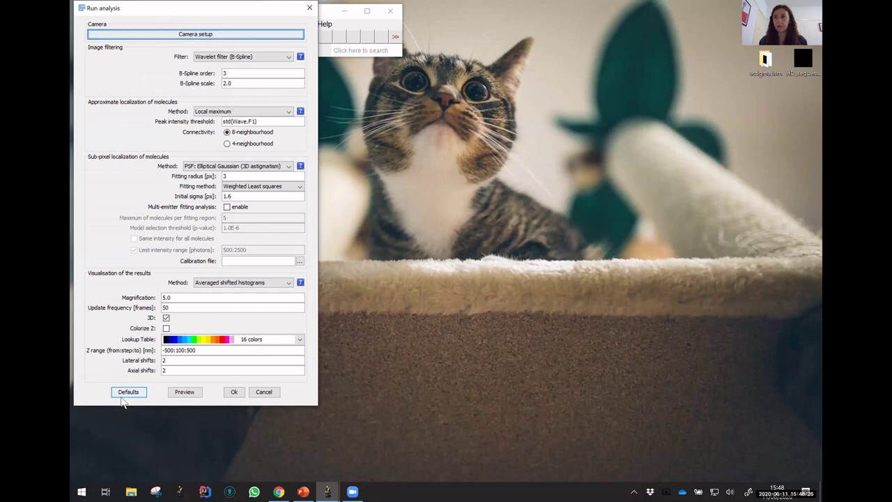
left_click(128, 393)
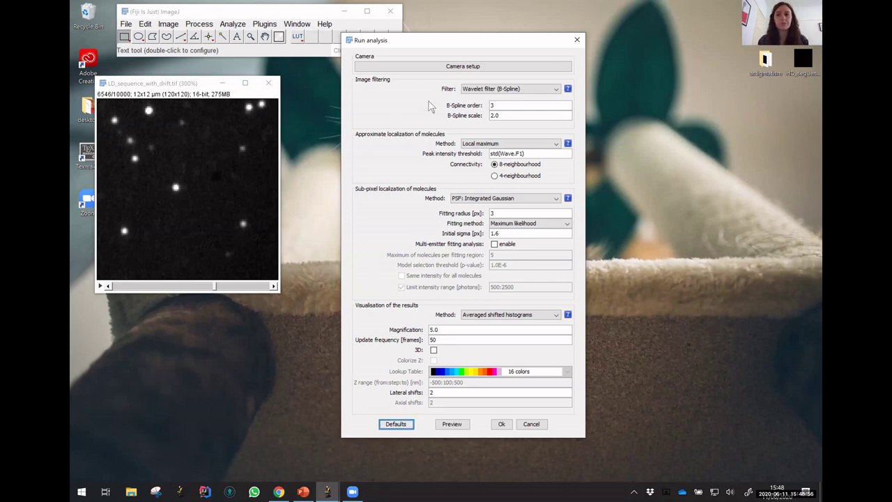
Check the camera setup, including pixel size, photoelectrons per A/D count, base level and EM gain, and accept it
left_click(463, 67)
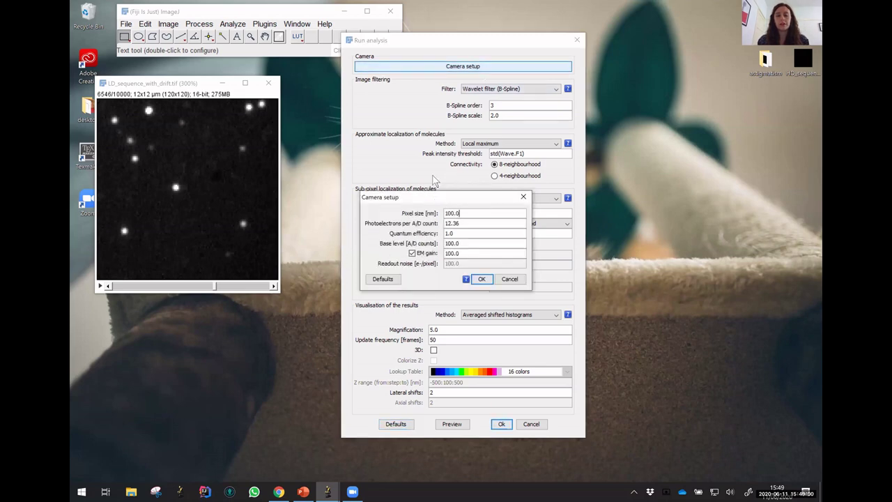
left_click_drag(448, 201, 399, 110)
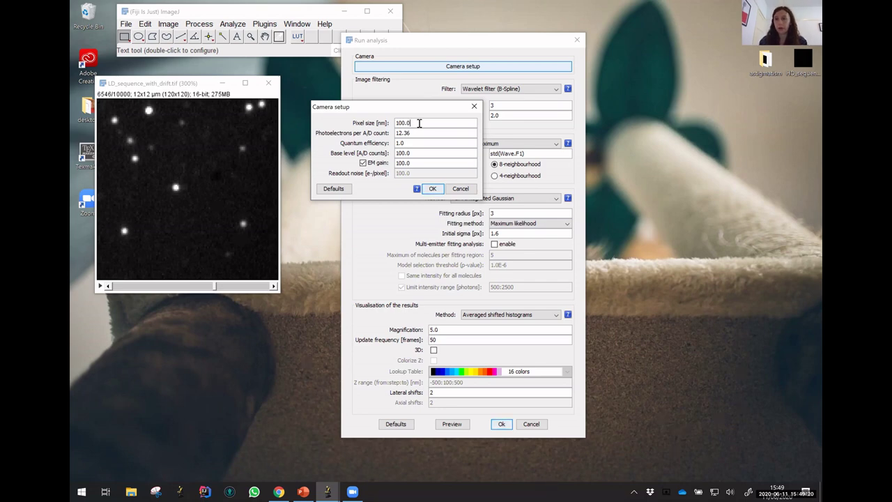
left_click(418, 122)
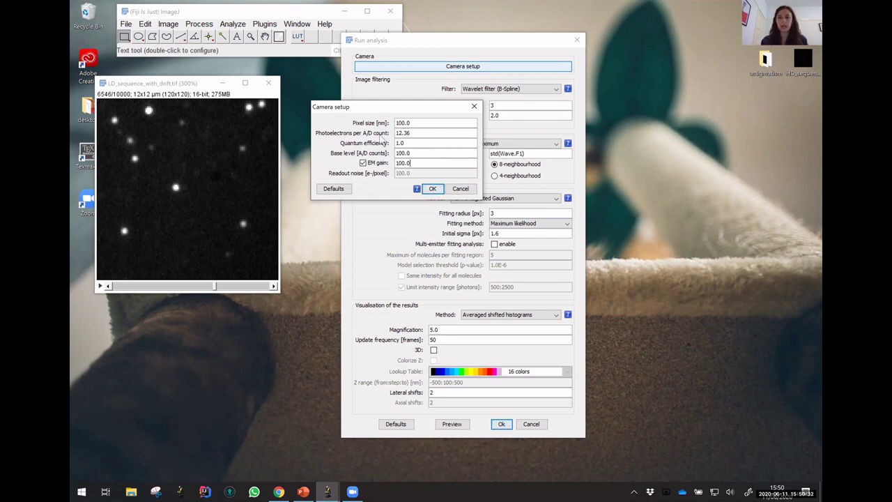
key("Return")
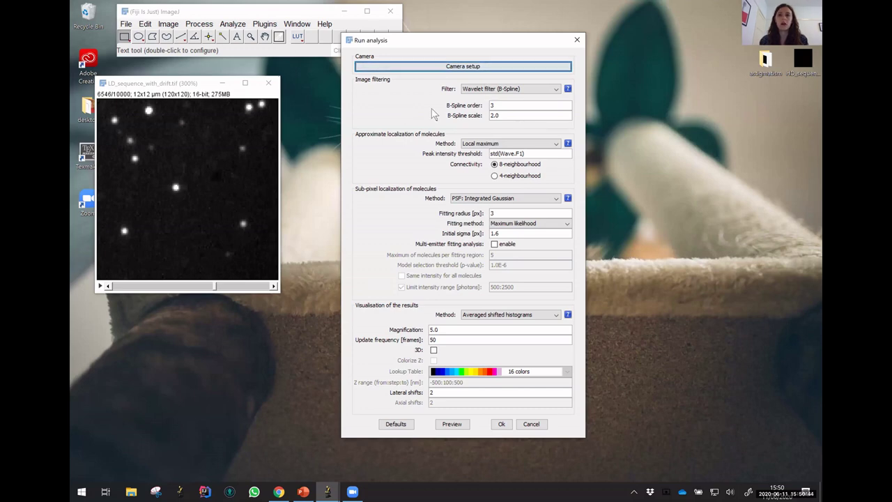
Read the help page on the wavelet image filter and close it
left_click(567, 89)
left_click_drag(227, 44, 317, 46)
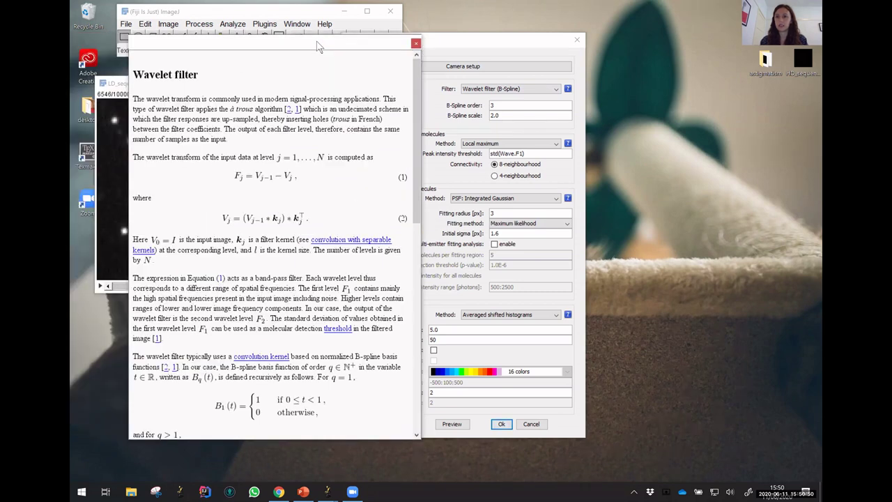
left_click(416, 43)
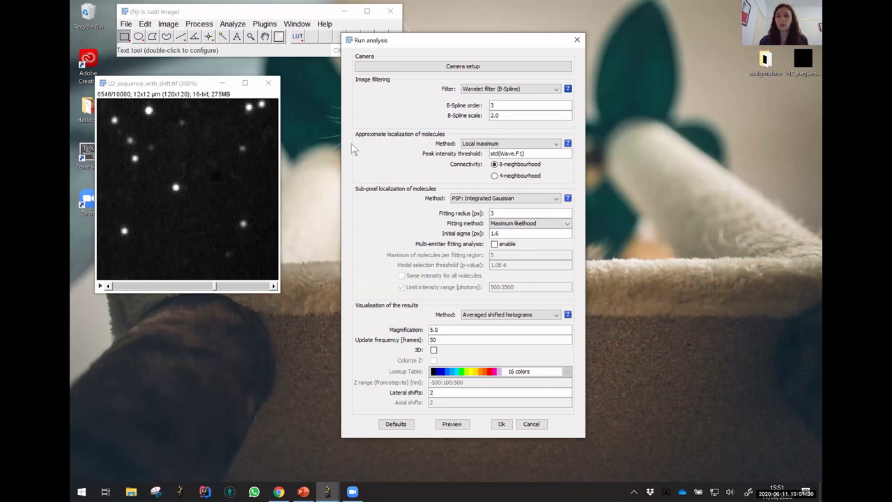
Preview the molecule detections for frame 6546 and enlarge the detections image to 400% for inspection
left_click(452, 423)
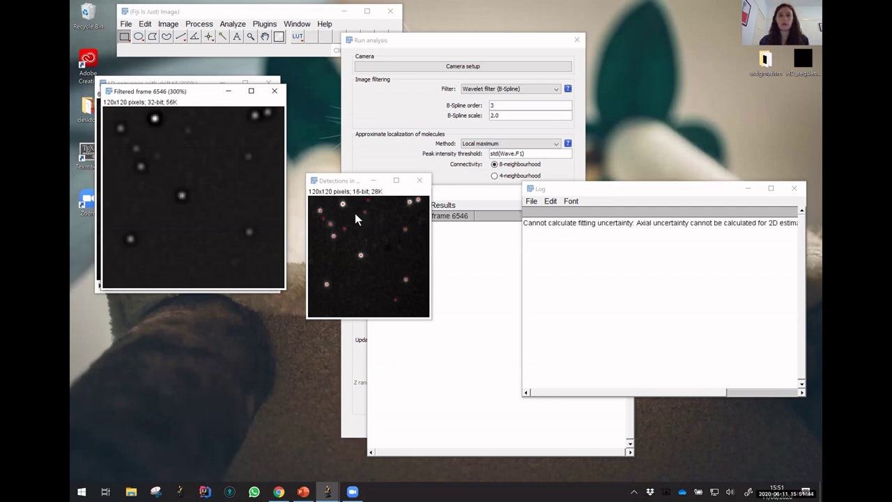
left_click_drag(347, 182, 221, 97)
key("plus")
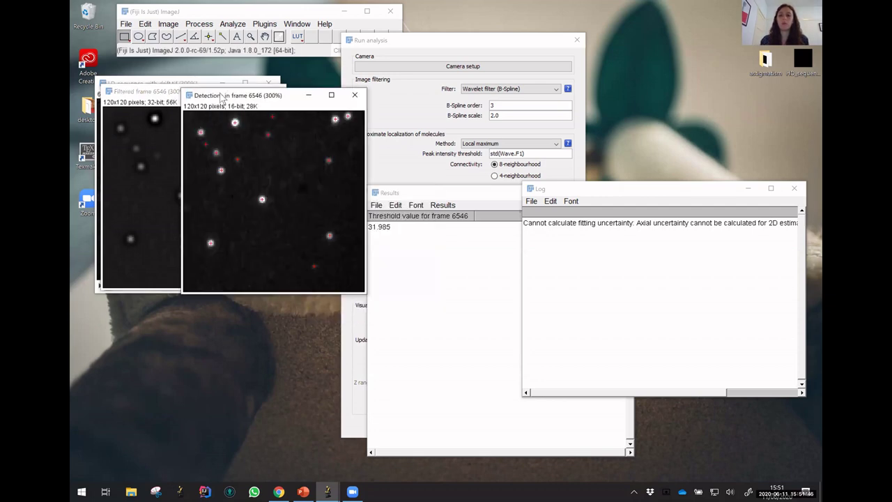
key("plus")
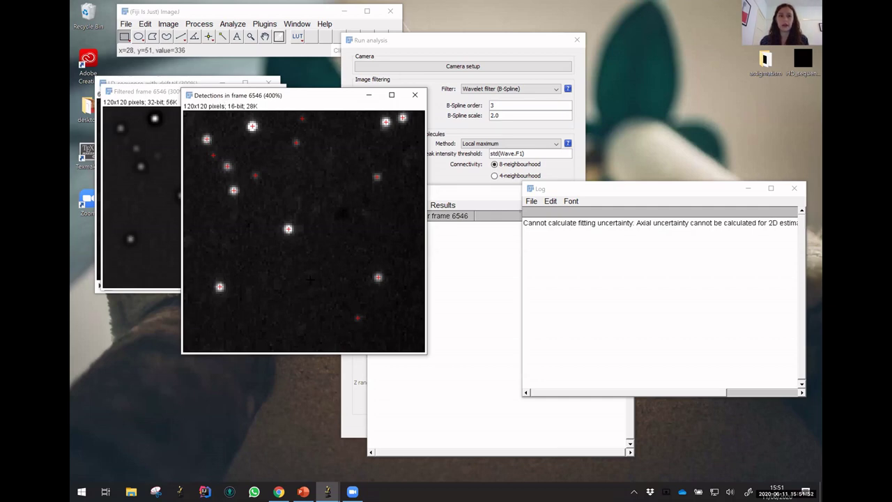
left_click_drag(337, 103, 447, 90)
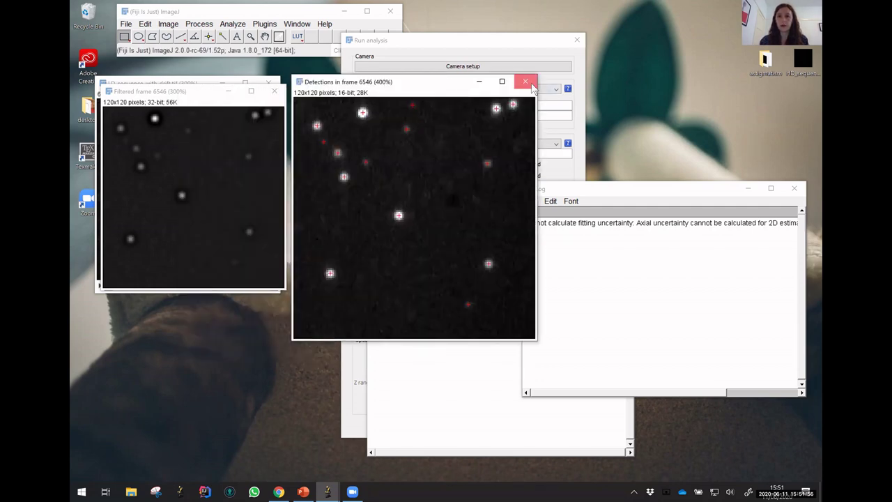
Close the detections and filtered frame previews and dismiss the threshold measurement without saving it
left_click(525, 81)
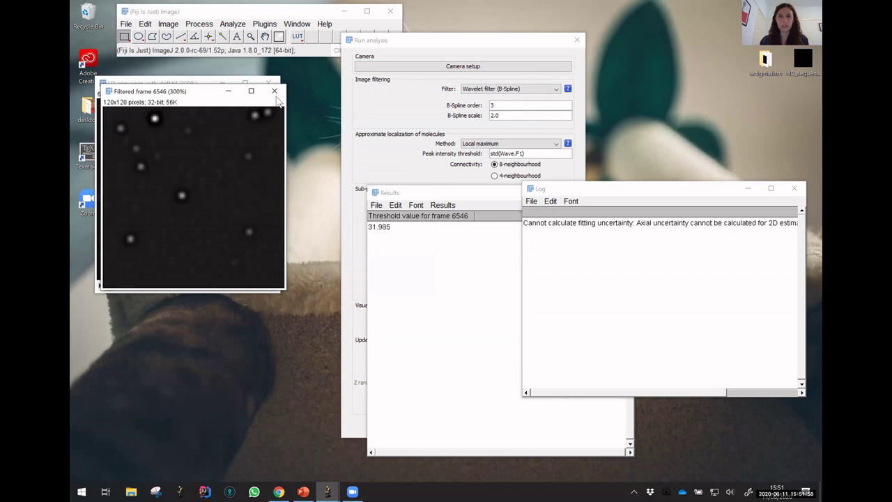
left_click(275, 92)
left_click(492, 272)
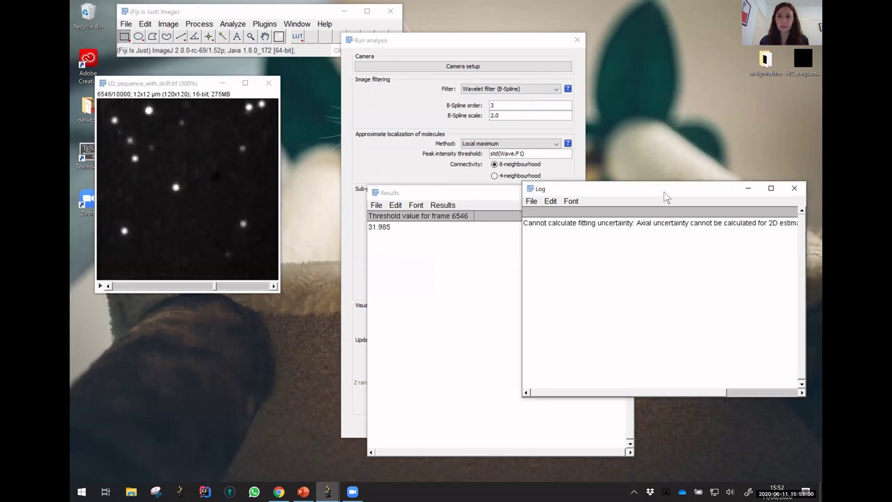
left_click(622, 191)
left_click(500, 43)
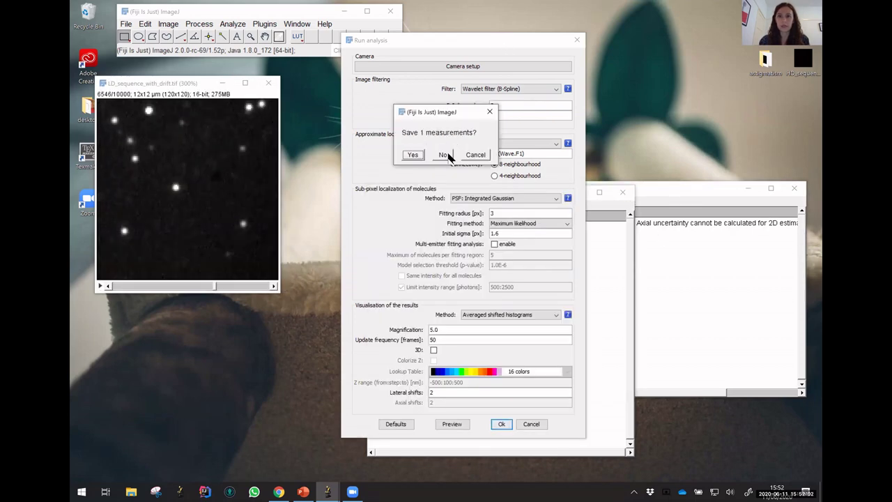
left_click(449, 155)
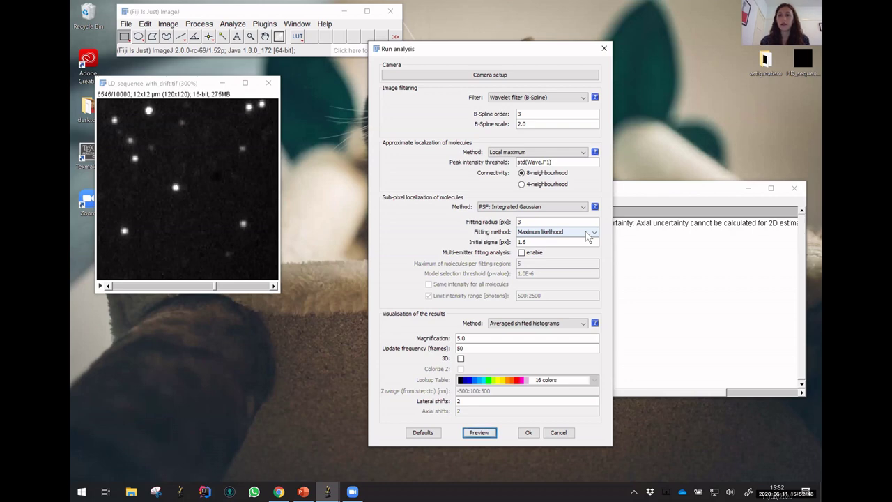
Set the sub-pixel fitting method to Weighted Least squares, keeping fitting radius 3 px and initial sigma 1.6 px
left_click(589, 233)
left_click(593, 256)
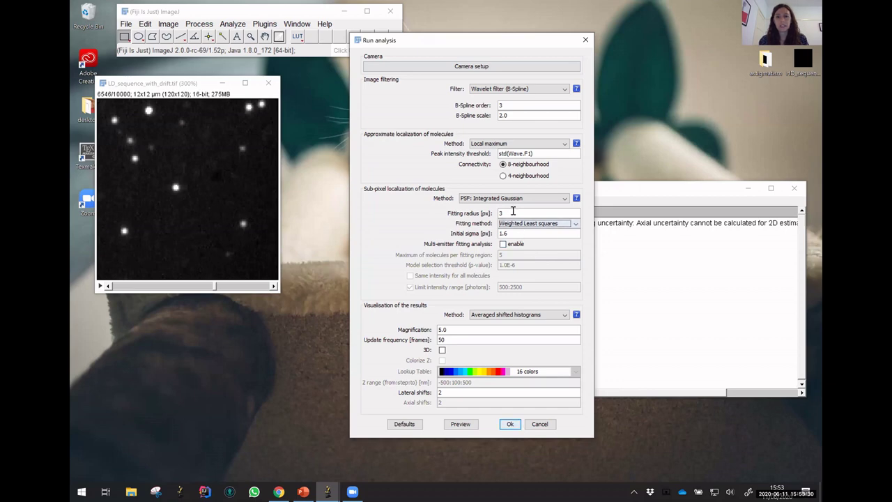
left_click(513, 213)
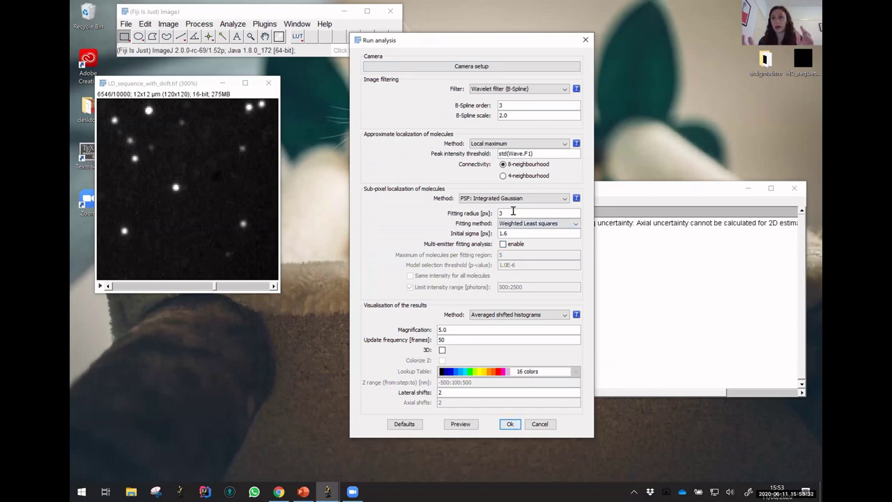
double_click(513, 212)
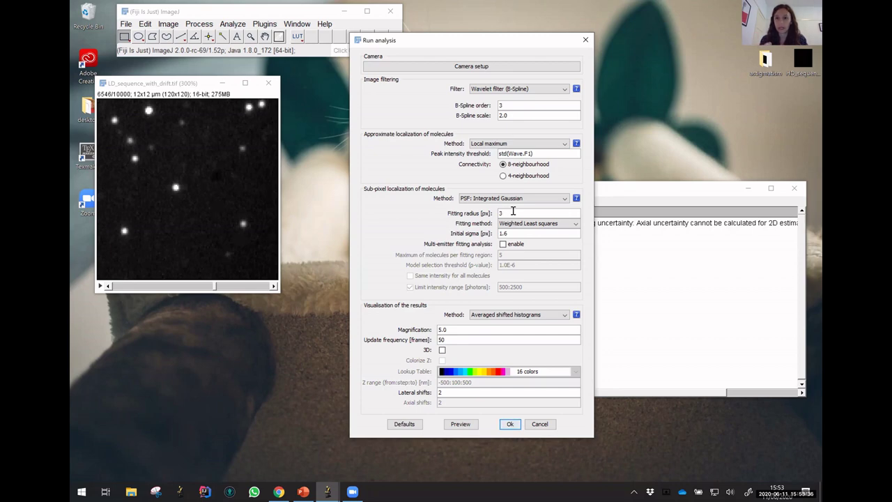
left_click(516, 234)
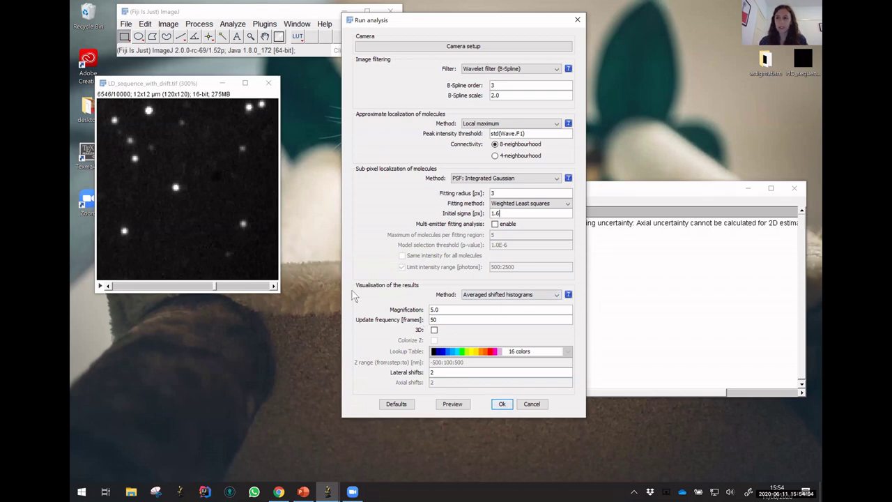
Run the analysis with averaged shifted histograms at magnification 5.0 and an update frequency of 50 frames
left_click(455, 313)
left_click(175, 85)
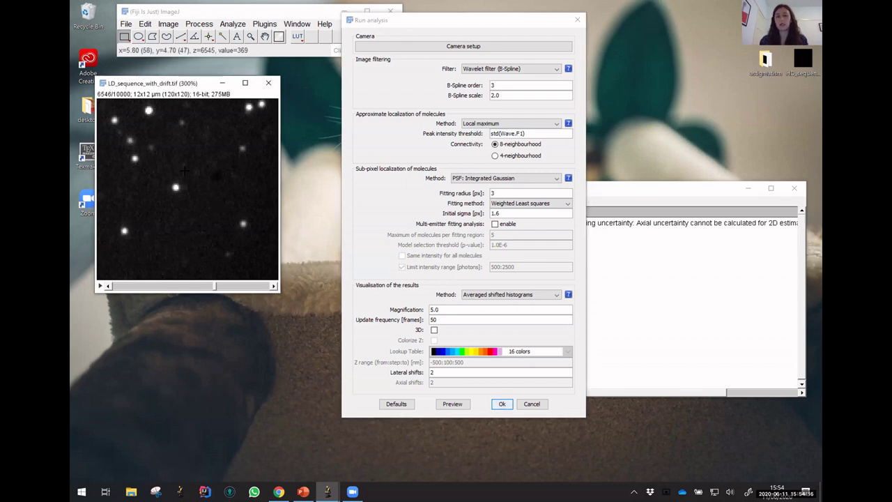
left_click(451, 308)
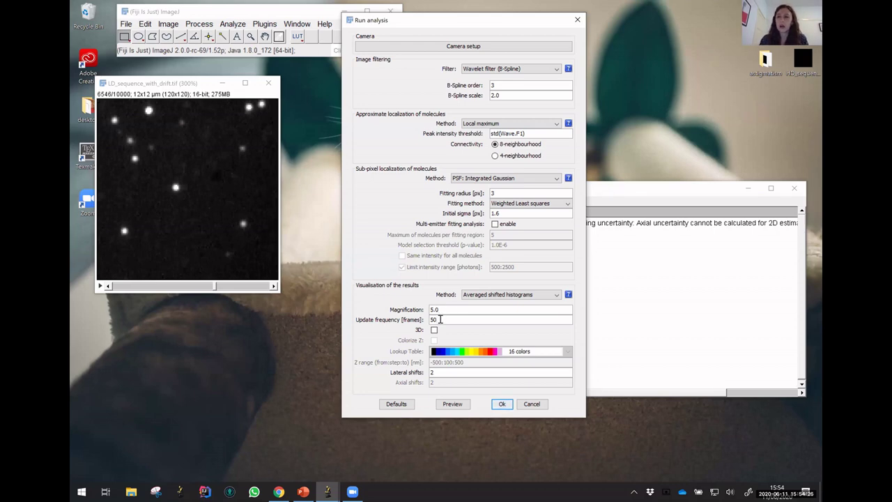
left_click(439, 319)
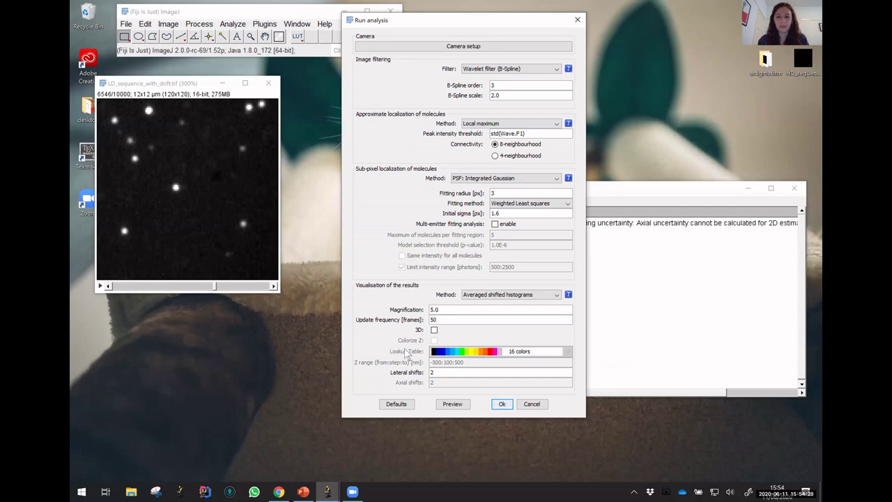
left_click(503, 404)
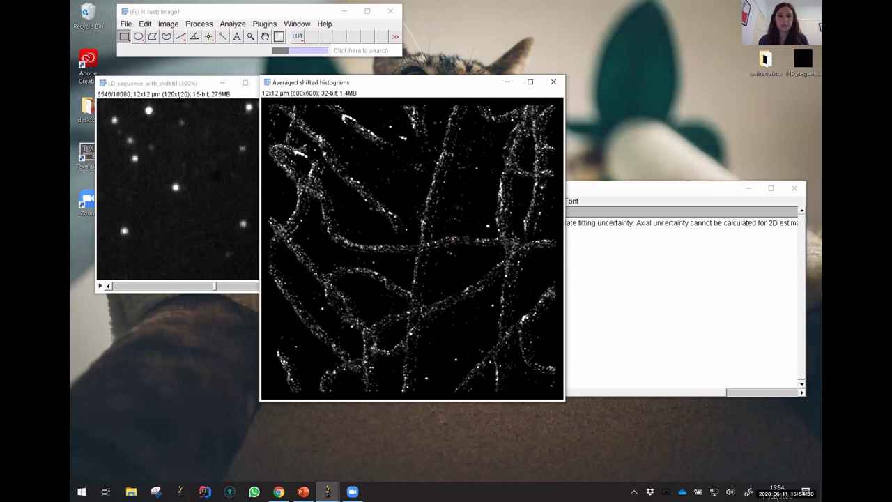
Arrange the averaged shifted histograms image and the ThunderSTORM results table side by side
left_click_drag(321, 83, 269, 84)
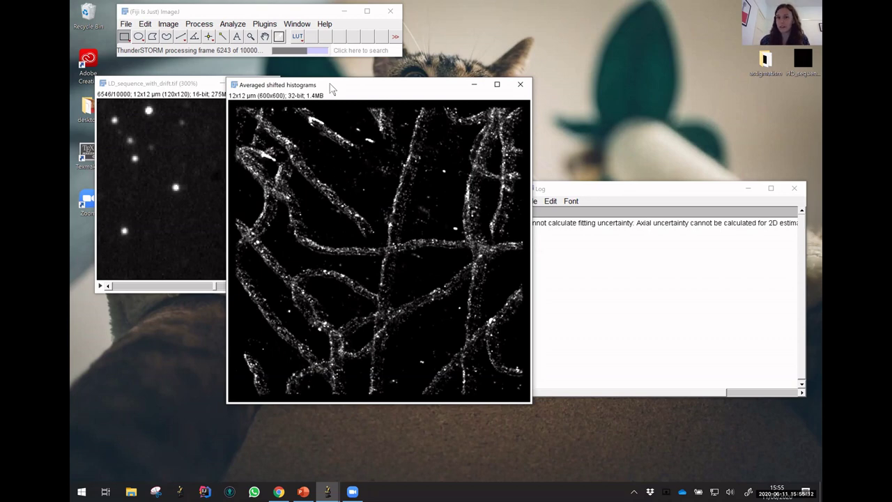
left_click_drag(317, 89, 291, 79)
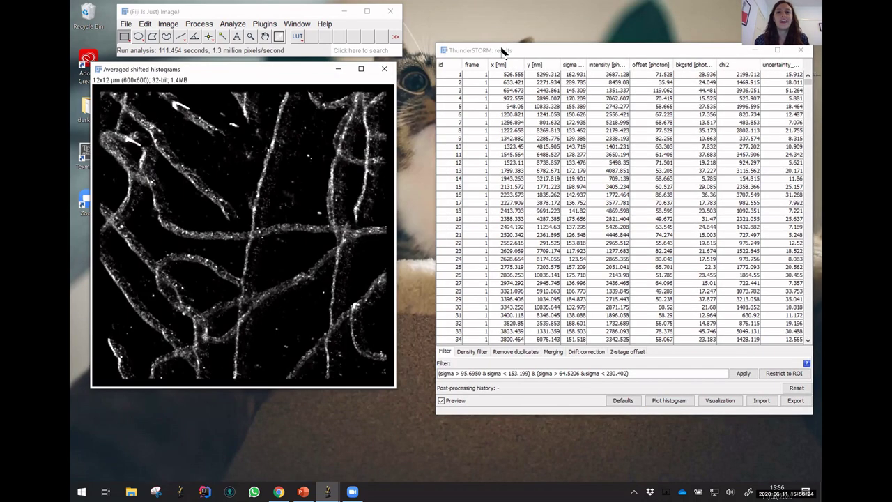
left_click_drag(512, 56, 401, 53)
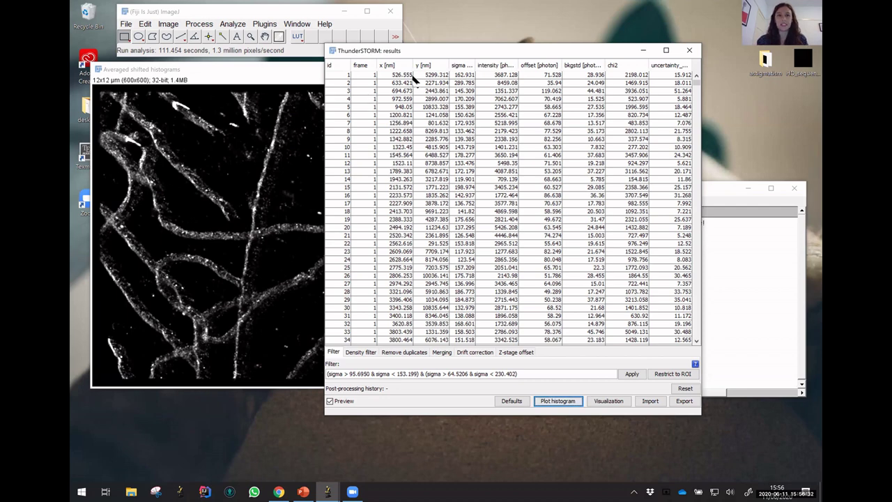
left_click_drag(457, 52, 497, 58)
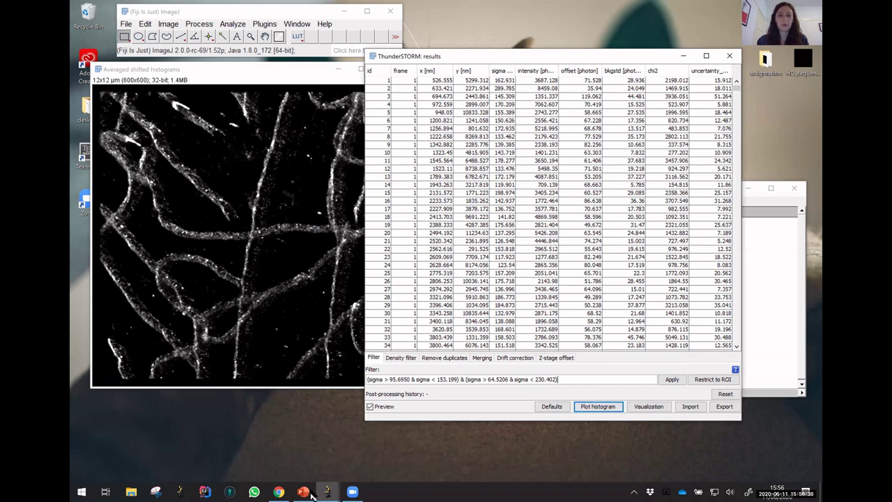
mouse_move(308, 494)
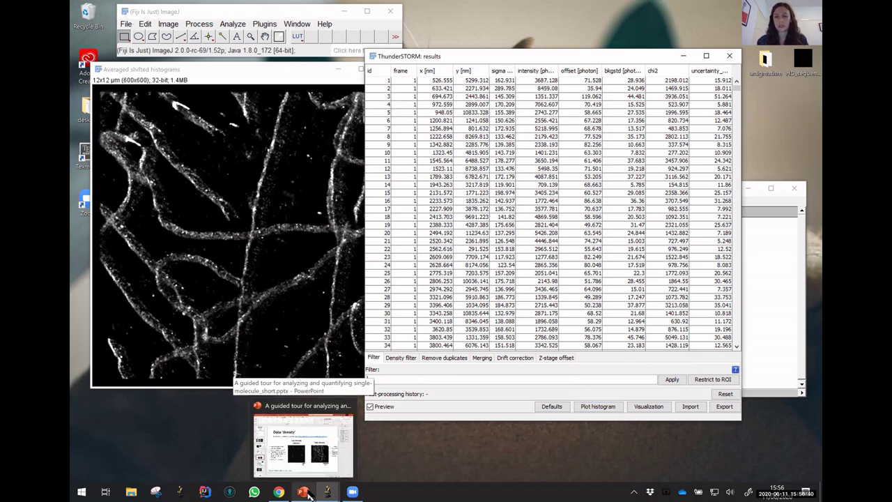
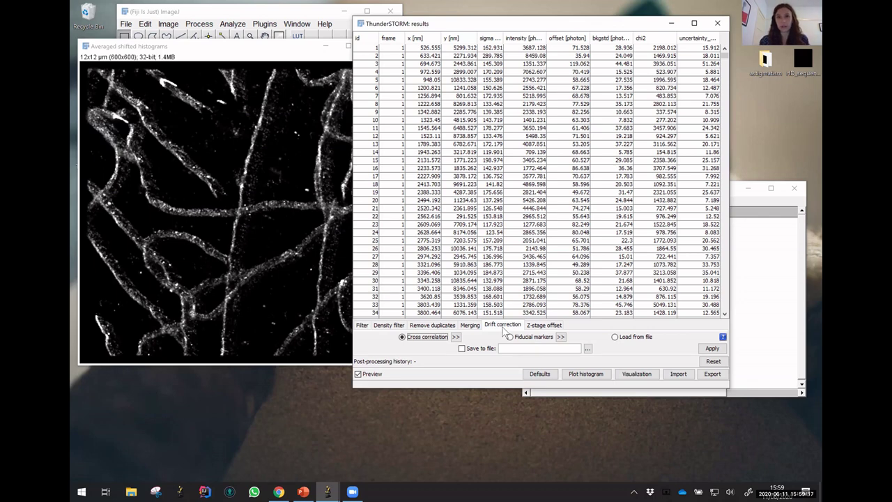
Try to apply cross-correlation drift correction to the localisations with 5 bins, magnification 5.0 and trajectory smoothing factor 0.25
left_click(235, 56)
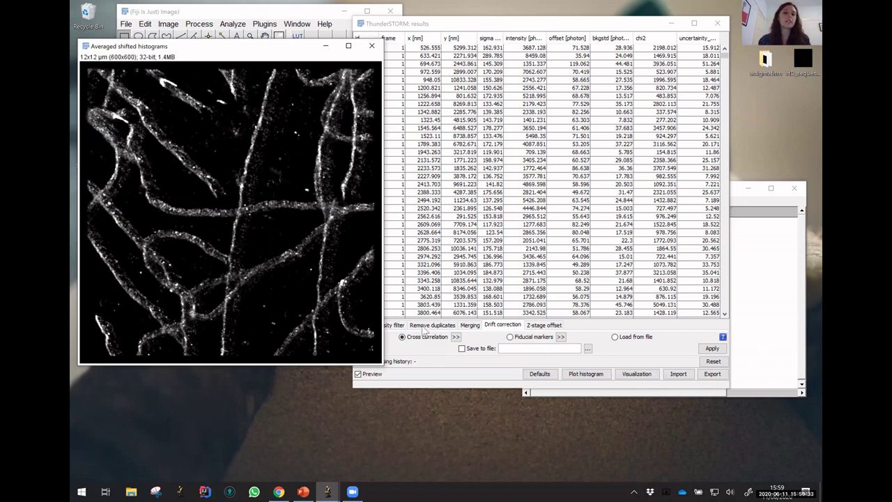
left_click(456, 338)
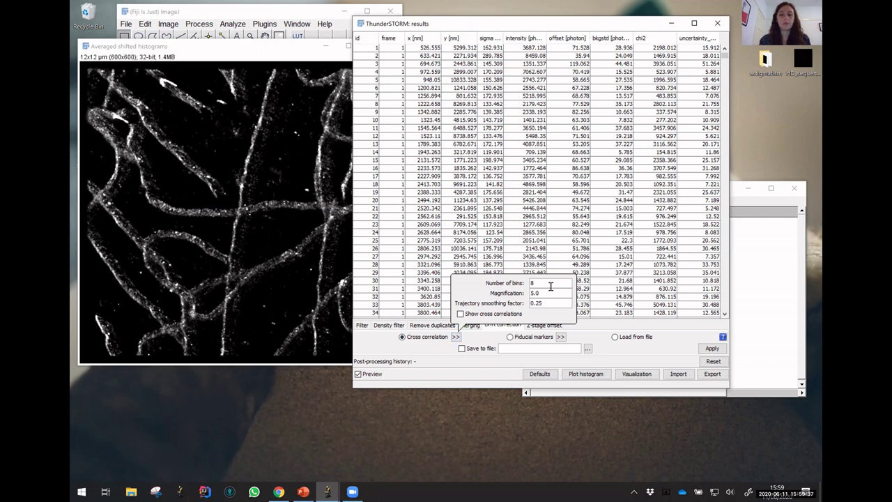
key("BackSpace")
type("5")
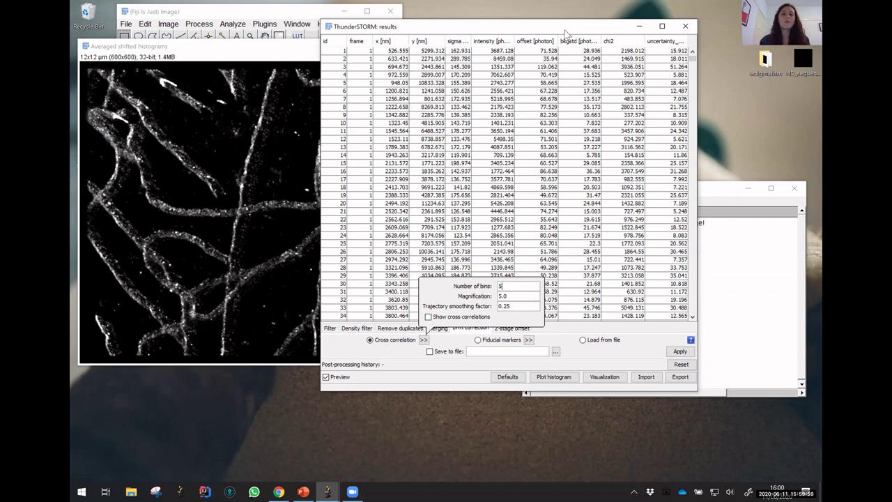
left_click(515, 285)
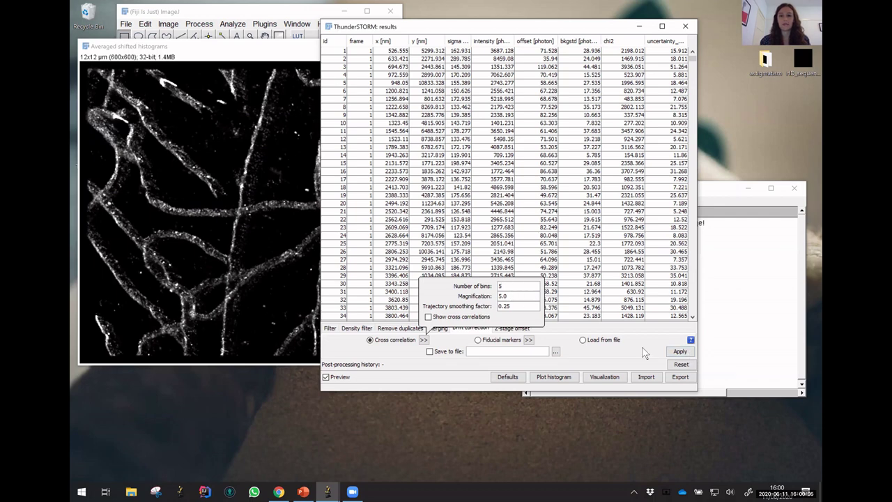
left_click(679, 352)
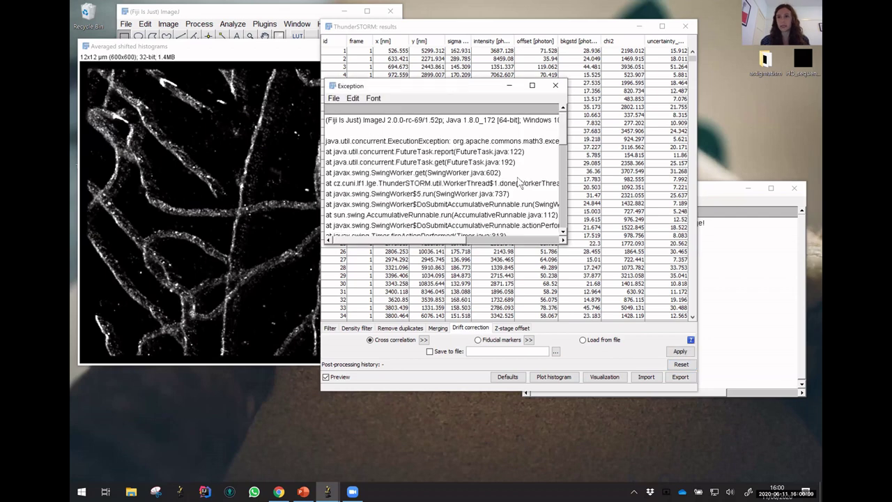
left_click(555, 86)
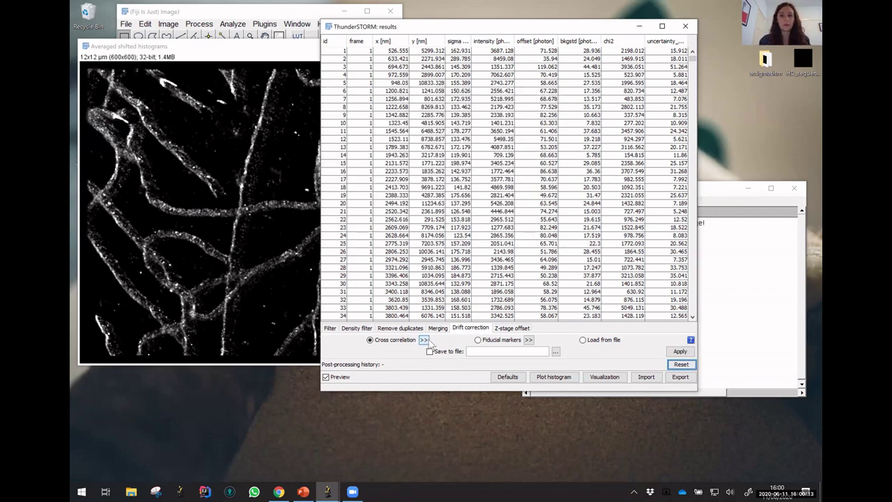
Apply cross-correlation drift correction with 8 bins and magnification 5.0, view the corrected image and close the drift plot
left_click(424, 339)
key("BackSpace")
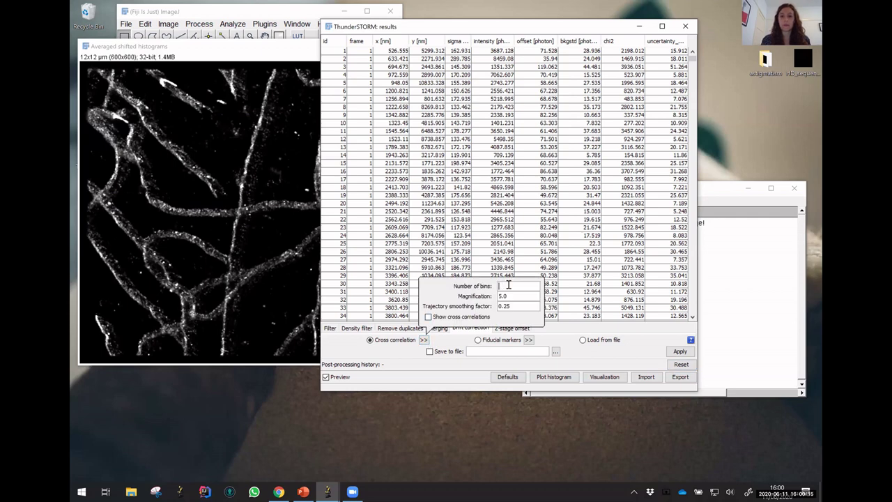
type("8")
left_click(686, 352)
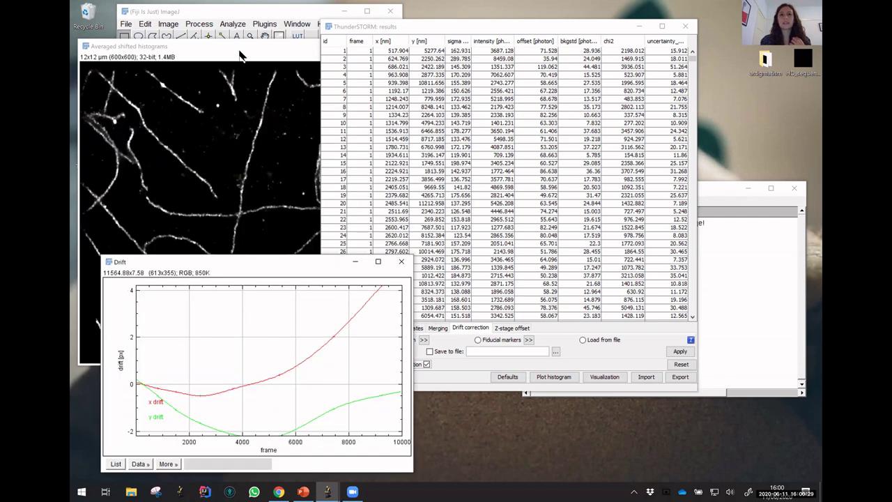
left_click(243, 50)
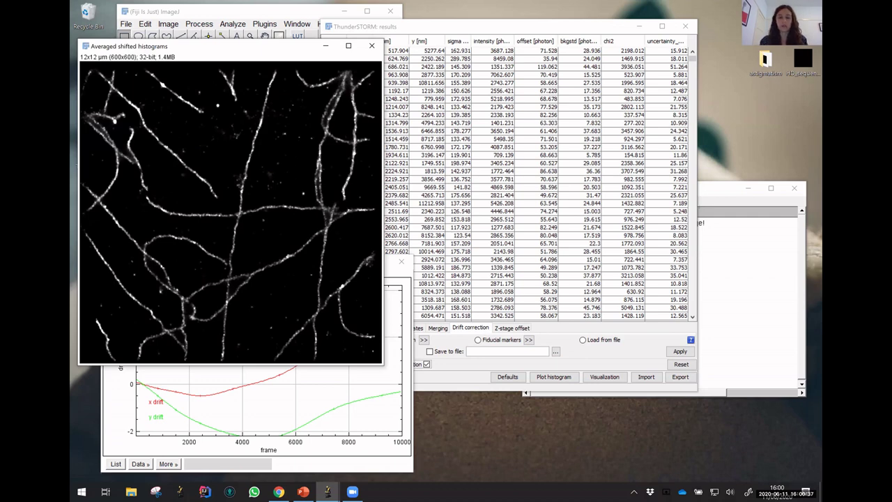
left_click(401, 262)
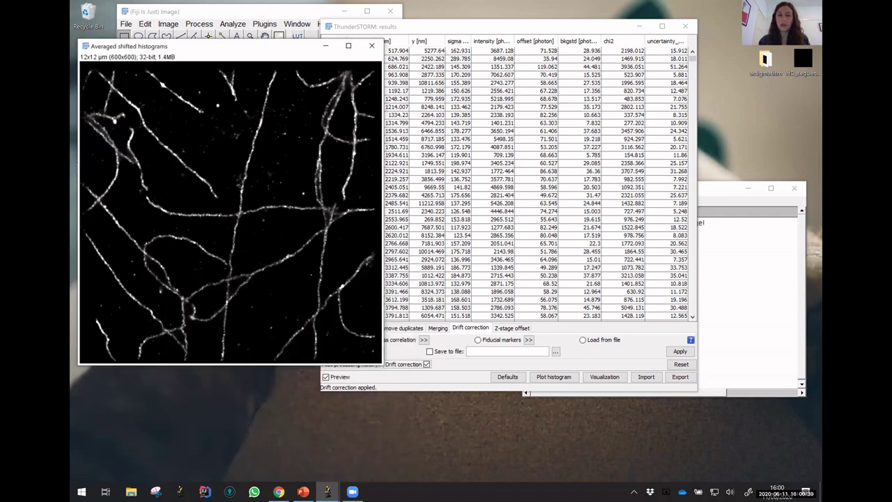
left_click(388, 378)
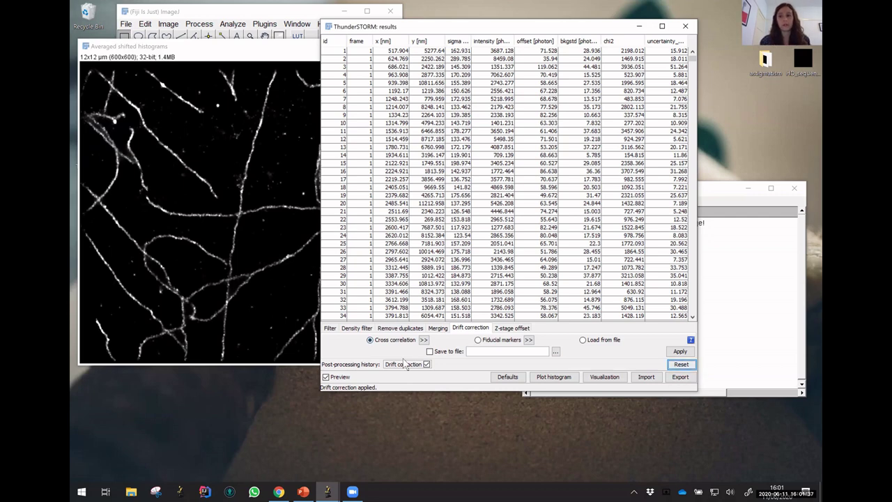
Plot the histogram of the uncertainty_xy parameter with automatic binning for use in the localisation filter
left_click(329, 328)
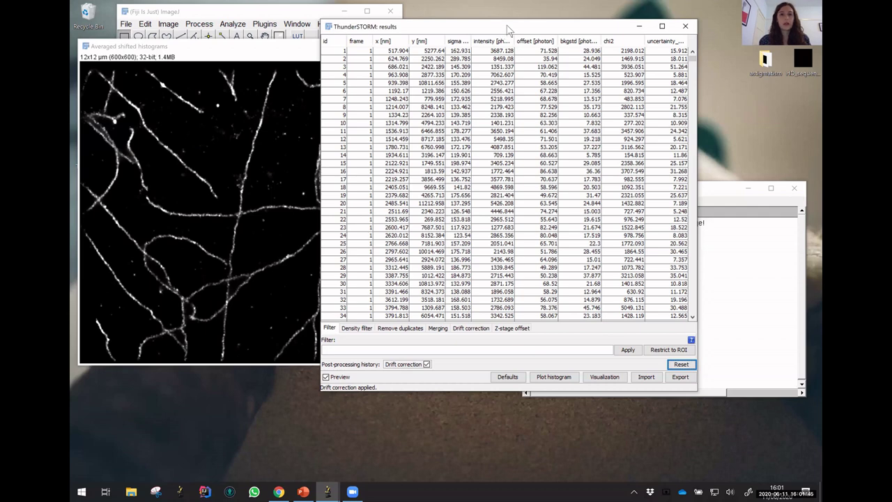
left_click_drag(508, 29, 518, 28)
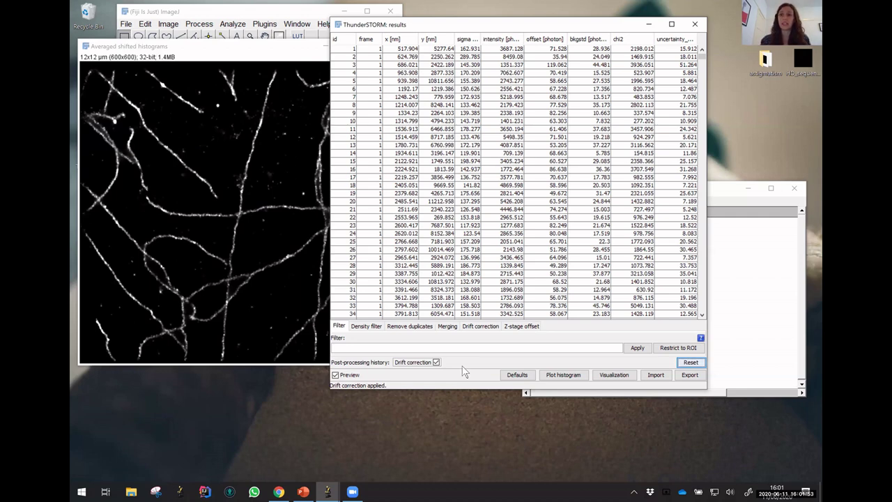
left_click(570, 377)
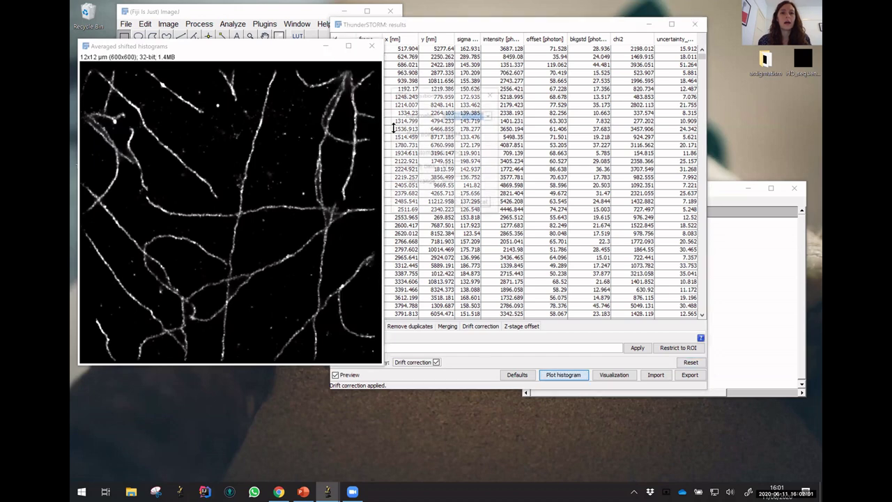
key("alt+Down")
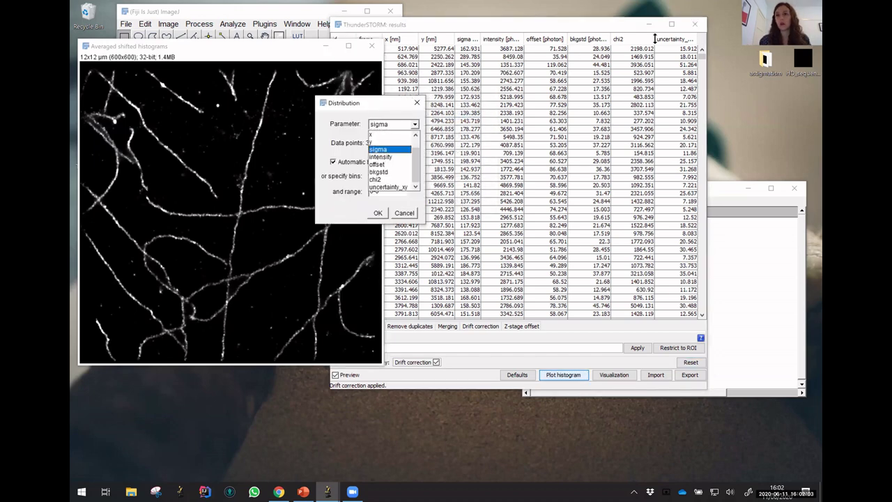
left_click(395, 187)
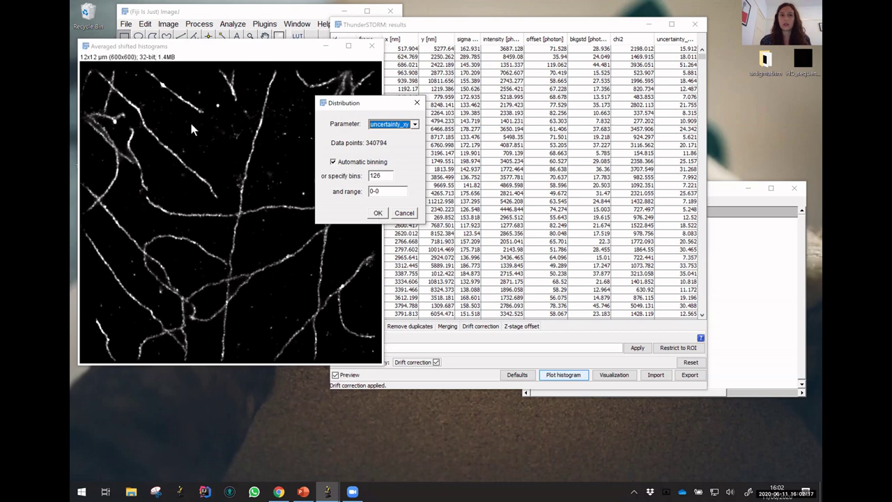
key("Return")
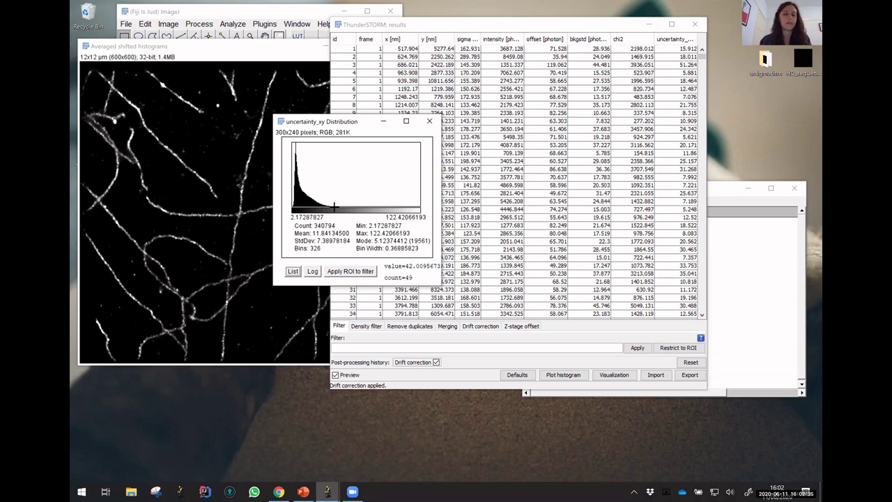
Select the low-uncertainty peak of the histogram with a rectangle and apply it as the filter uncertainty_xy > 2.17288 & uncertainty_xy < 12.8698
left_click(132, 44)
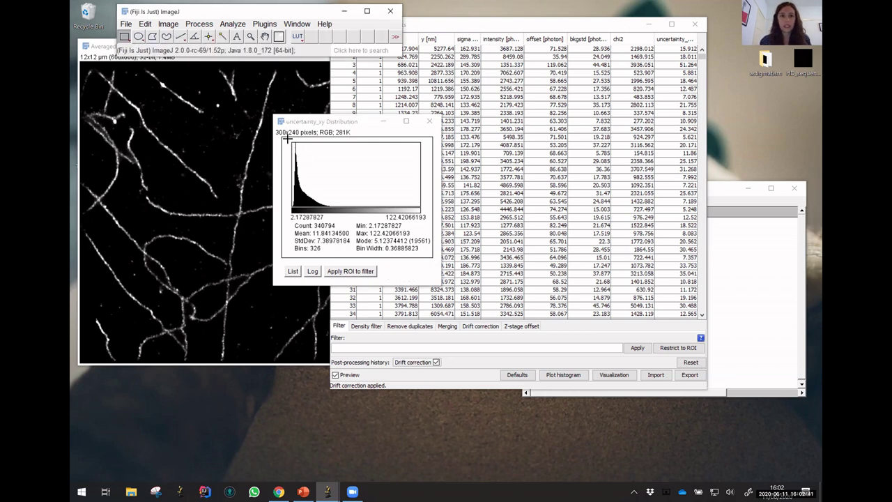
left_click_drag(288, 142, 306, 211)
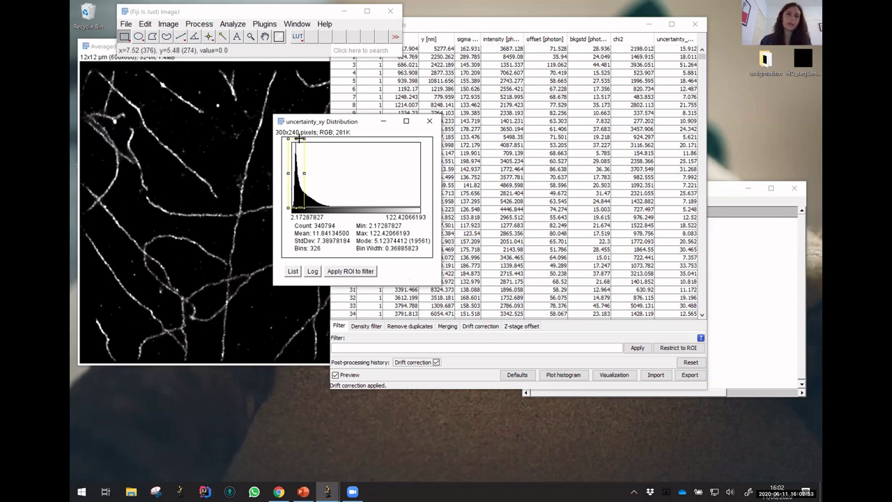
left_click(363, 273)
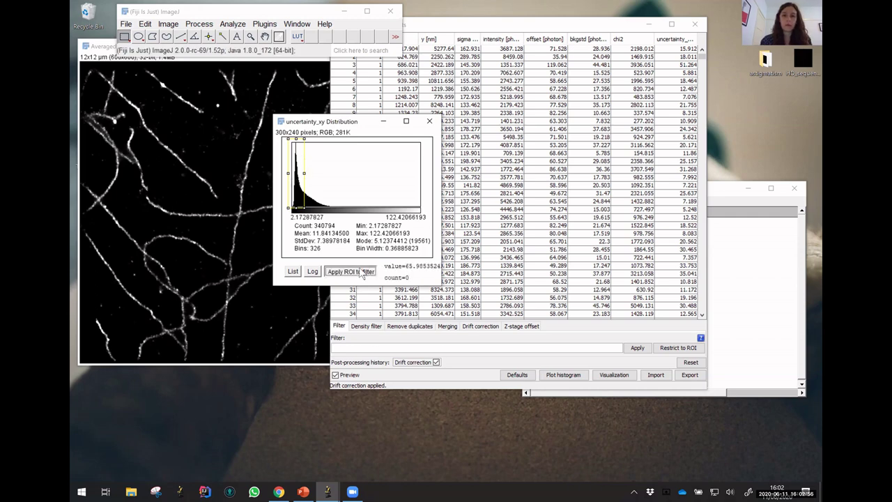
left_click(429, 121)
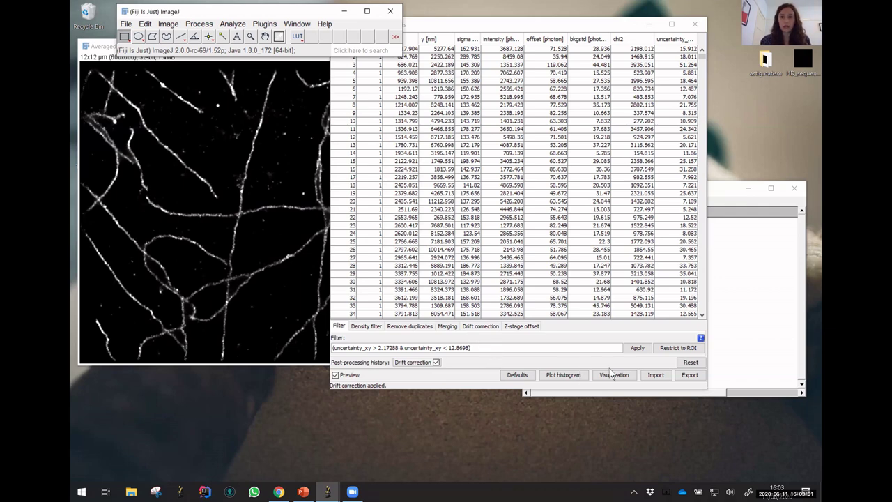
left_click(638, 348)
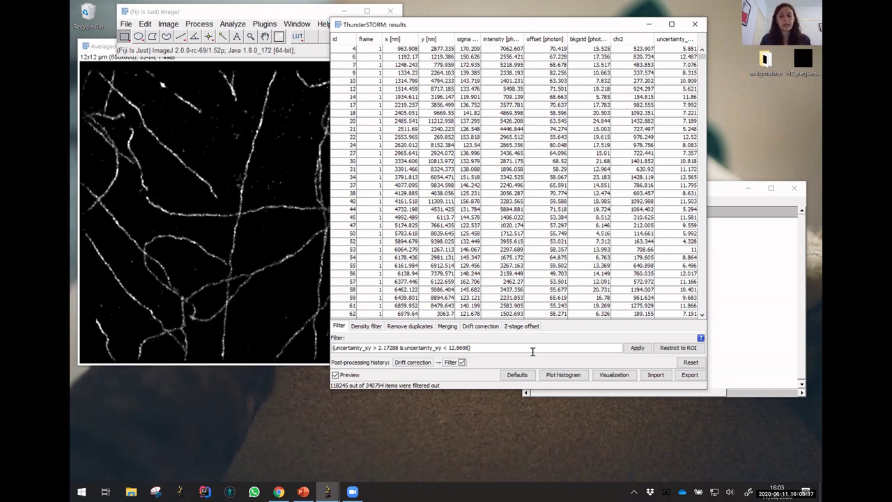
Extend the filter formula with "& (frame>10)" and apply it to the localisations
type("& (fram")
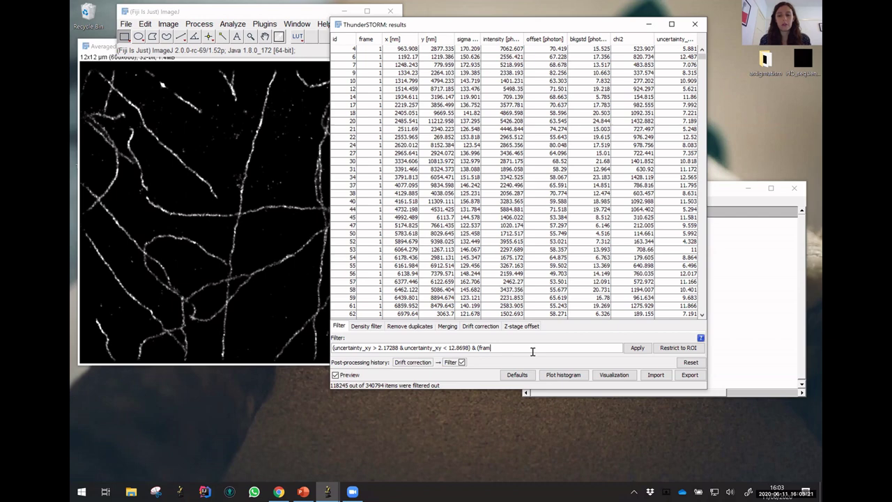
type("e>10)")
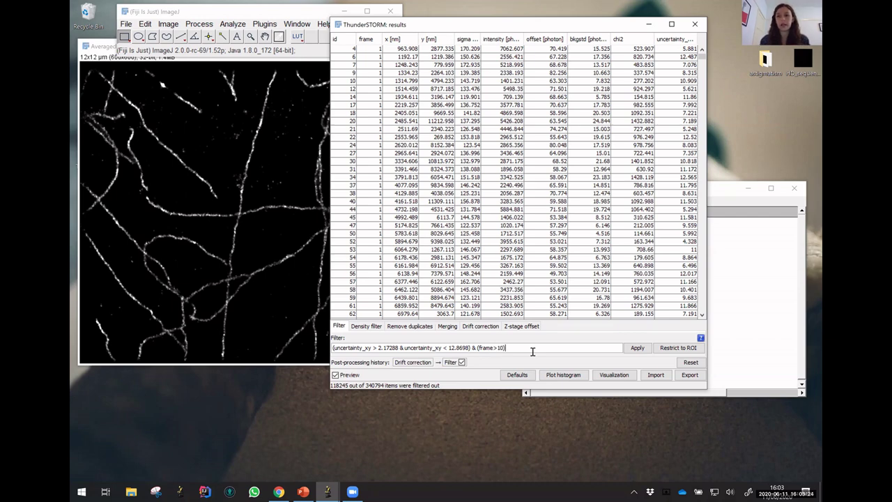
left_click(636, 348)
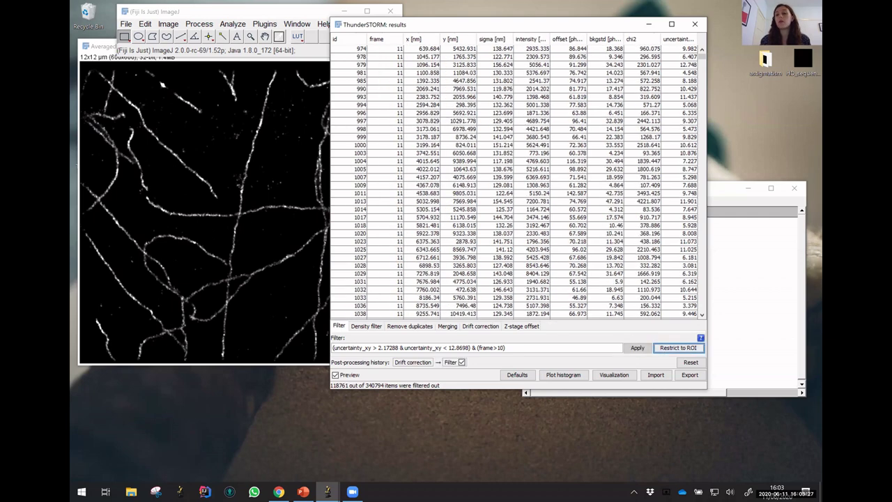
left_click(677, 347)
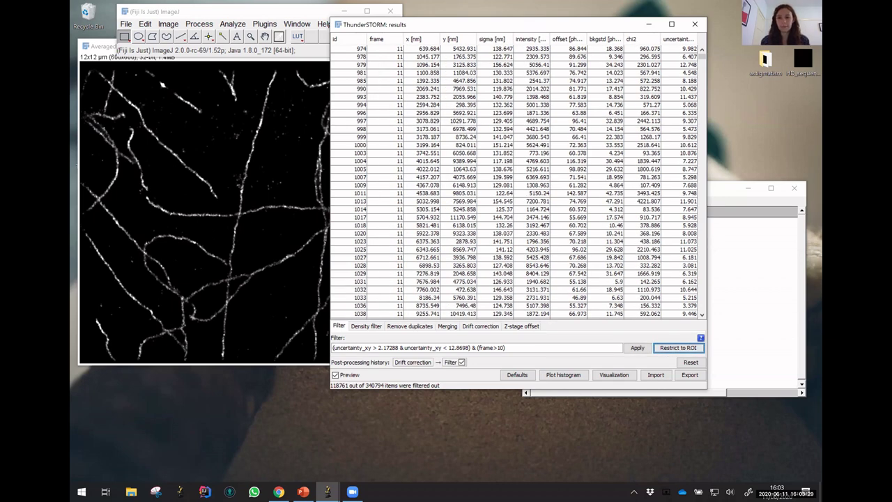
Export all columns of the filtered results to low_density.csv on the Desktop with float precision 5, including the measurement protocol
left_click(246, 61)
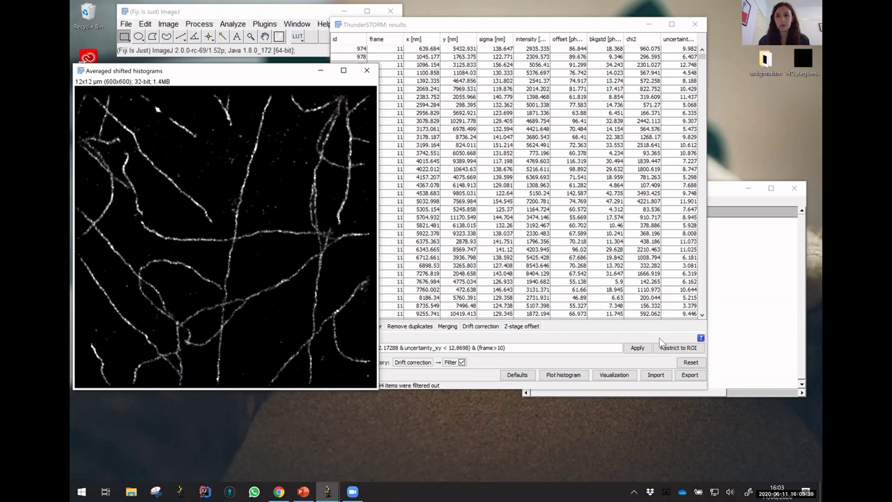
left_click(616, 40)
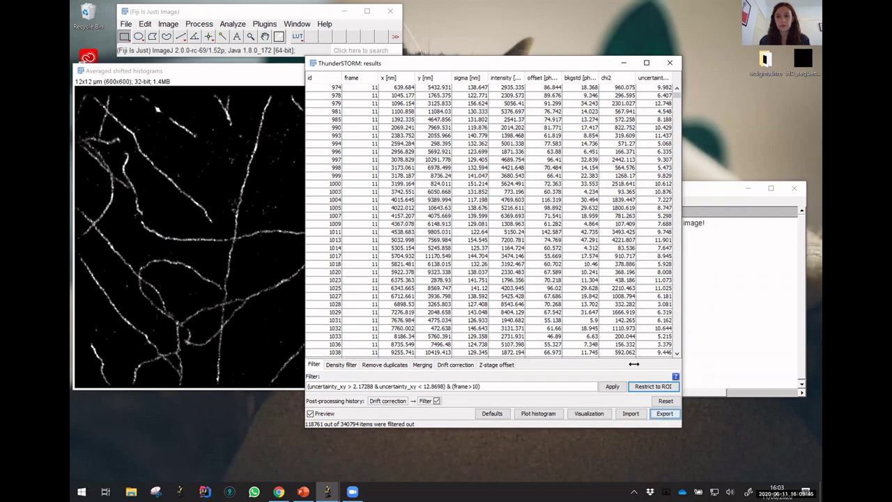
left_click(665, 414)
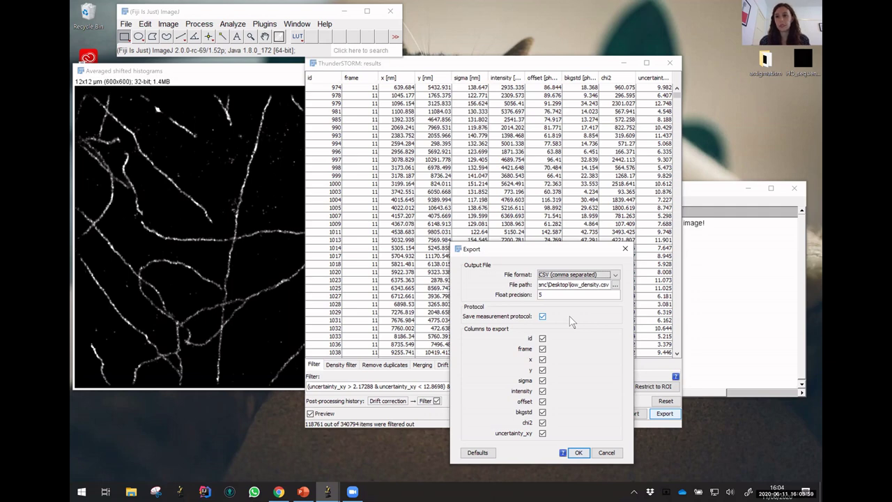
left_click(586, 455)
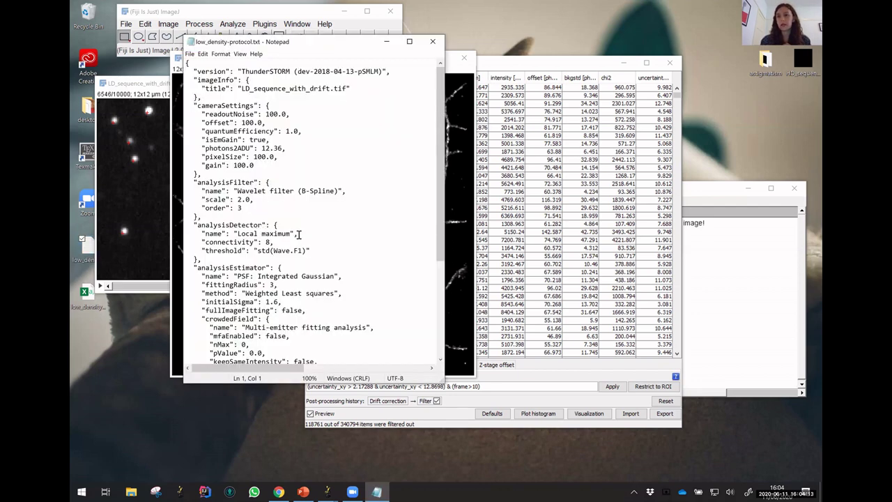
Review the exported low_density-protocol.txt down to its post-processing entries, close it and reposition the averaged shifted histograms image
scroll(299, 234, "down", 6)
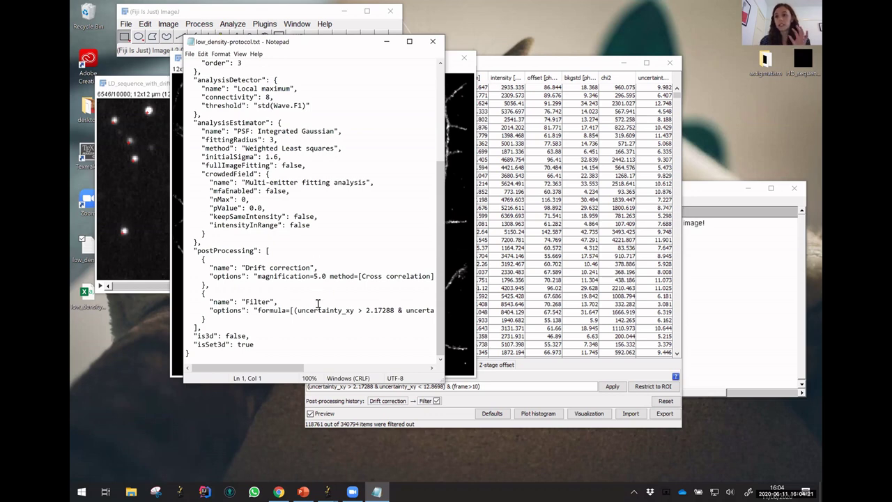
left_click(432, 42)
left_click_drag(377, 62, 348, 71)
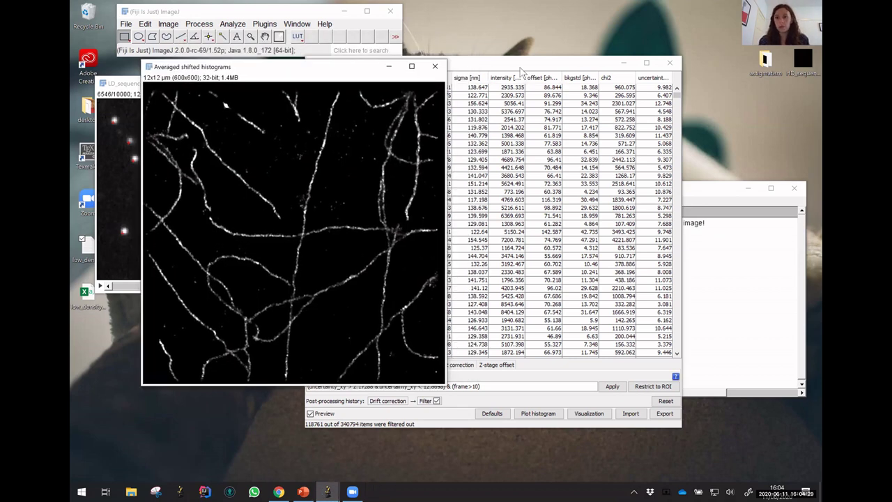
Render the filtered localisations as a new averaged shifted histograms image with magnification 5.0 and 2 lateral shifts, and reposition its window
left_click(520, 70)
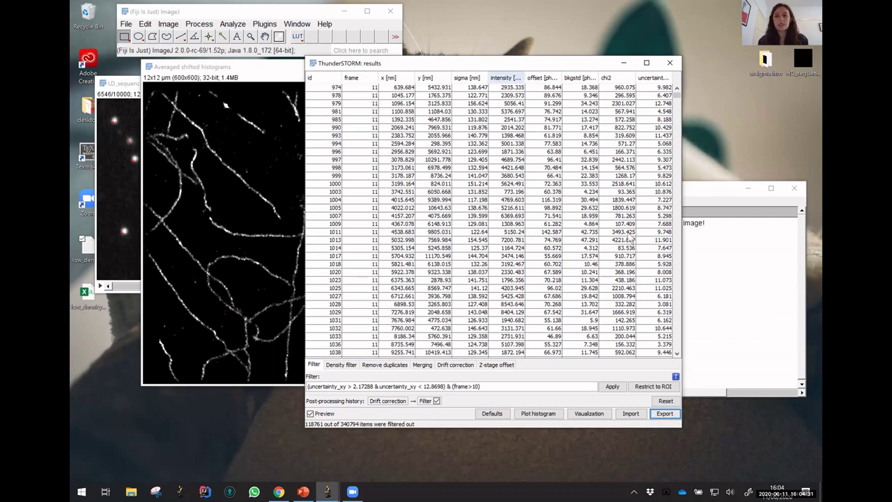
left_click(588, 413)
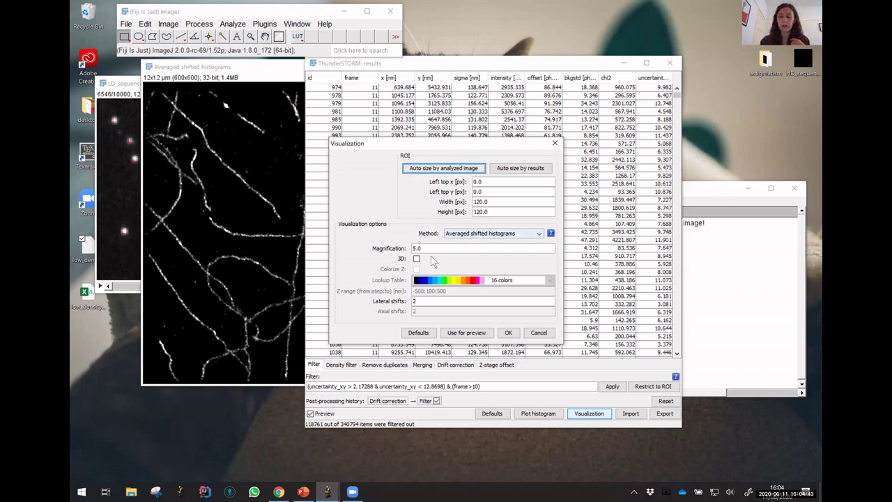
left_click(529, 235)
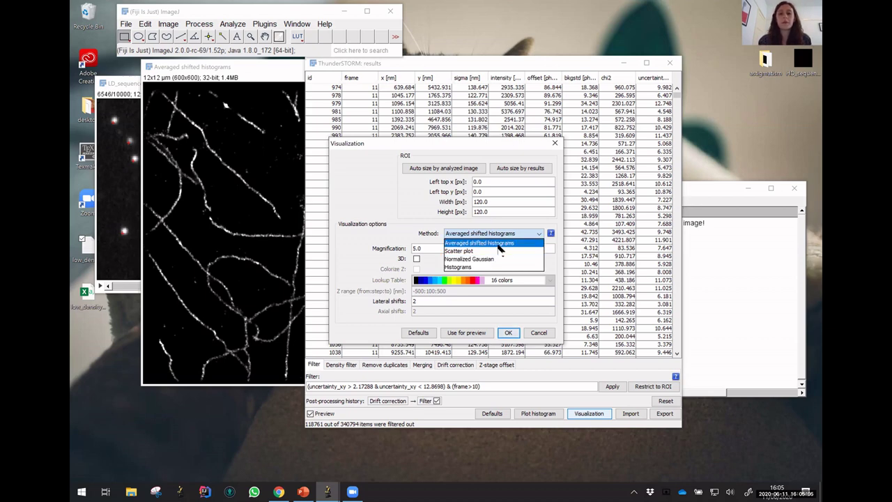
left_click(503, 248)
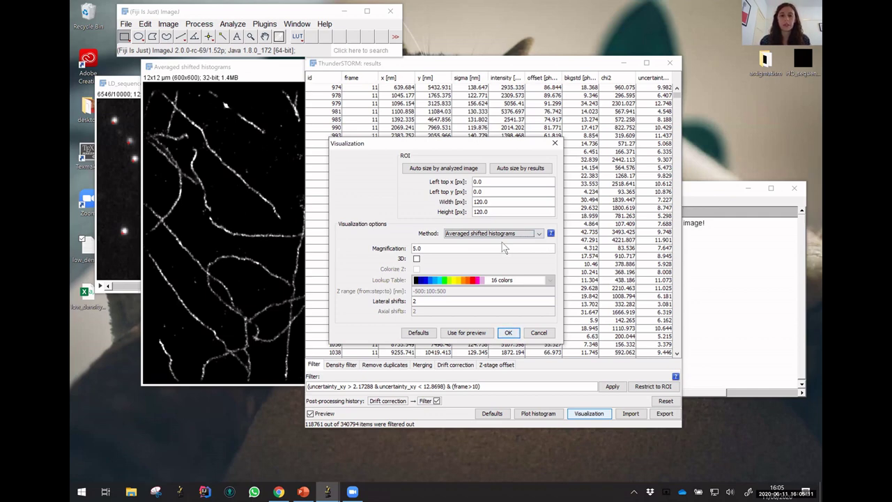
left_click(510, 334)
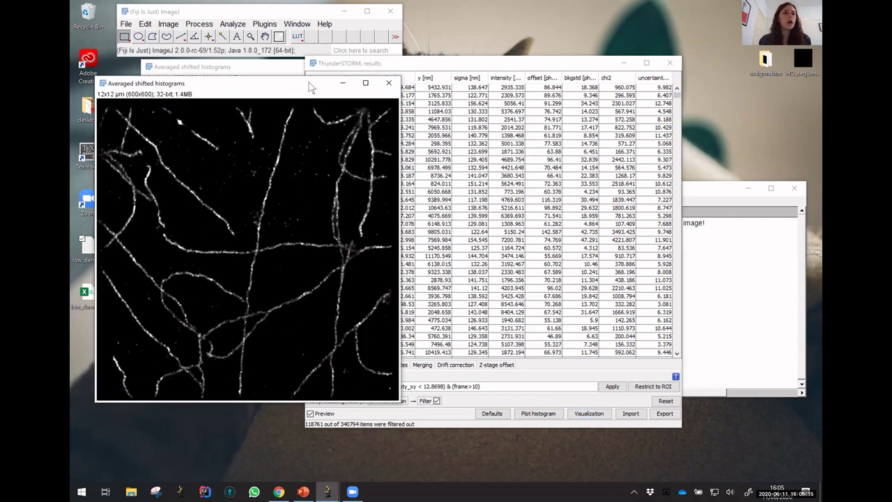
left_click_drag(311, 88, 313, 80)
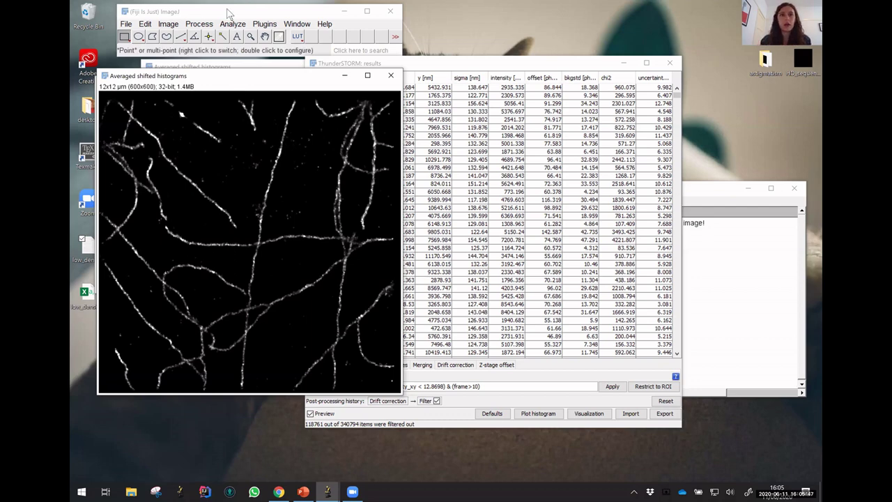
Apply the Red Hot lookup table to the new averaged shifted histograms image
left_click(298, 36)
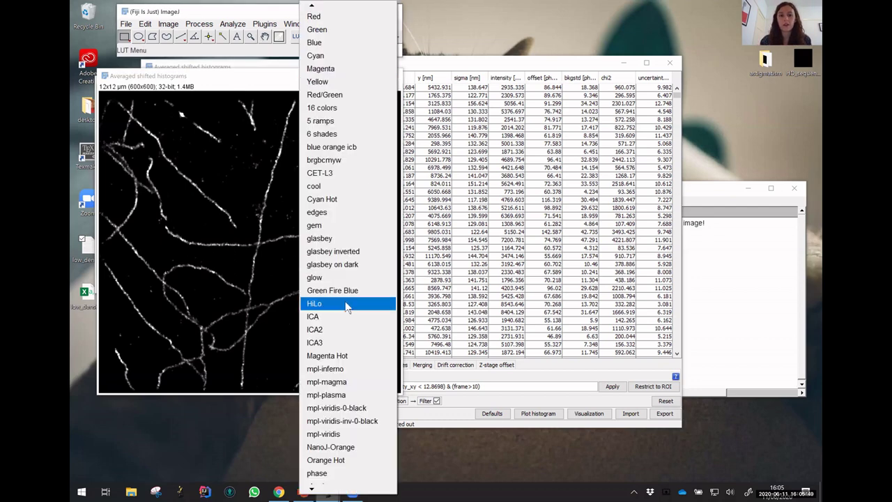
mouse_move(310, 491)
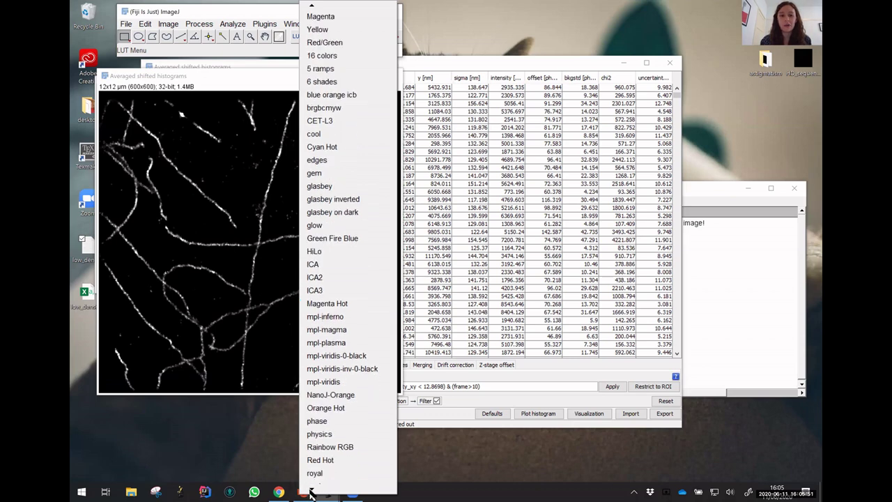
left_click(343, 435)
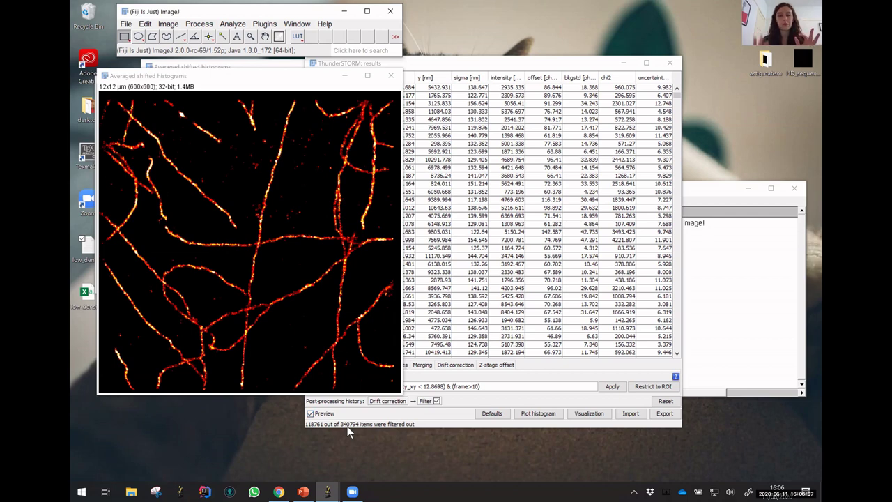
left_click(299, 37)
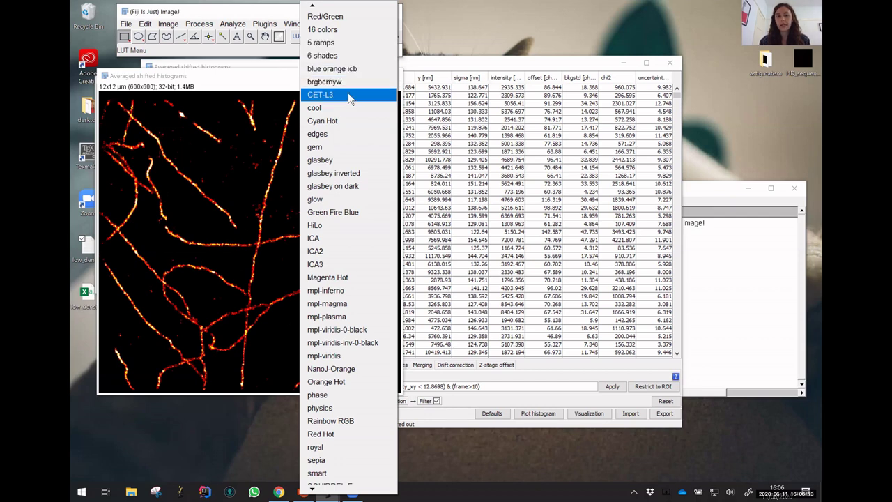
left_click(577, 56)
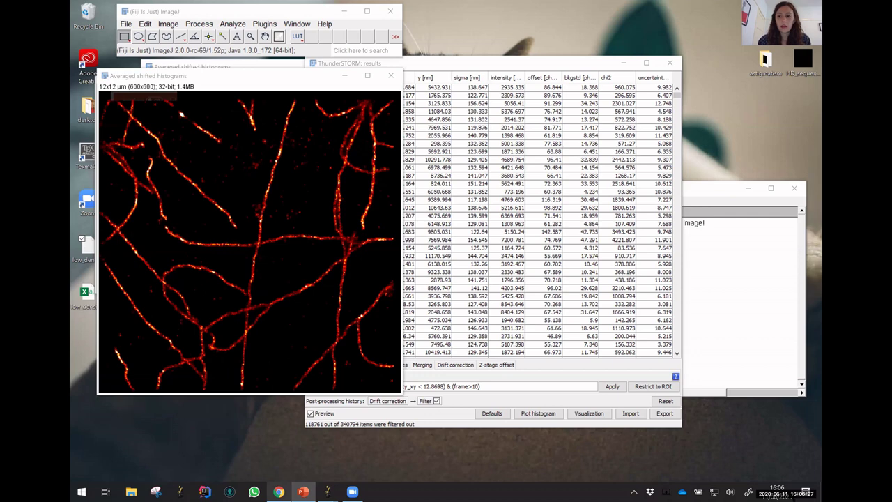
Switch to the PowerPoint presentation, start the slide show and advance to the slide on analysis woes for high-density data
key("alt+Tab")
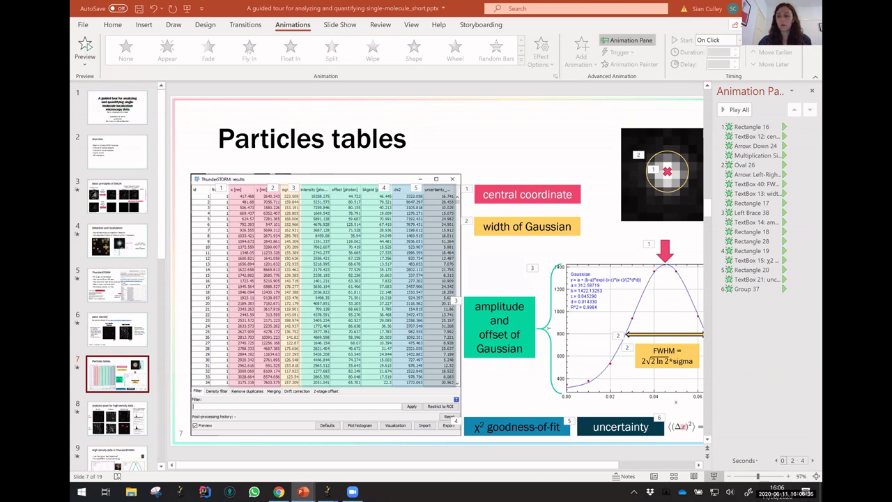
left_click(713, 476)
key("Page_Down")
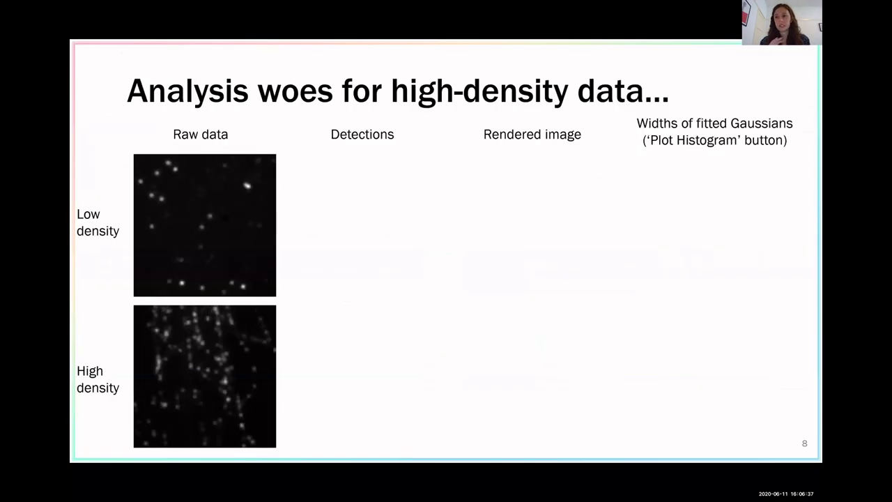
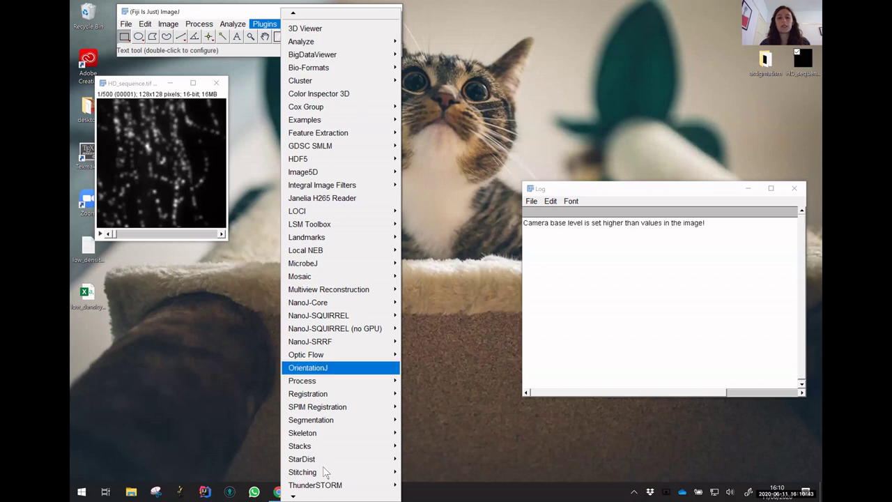
Run ThunderSTORM on HD_sequence.tif with weighted least squares Gaussian fitting, no multi-emitter fitting and magnification 5.0, and reposition the results table
mouse_move(327, 484)
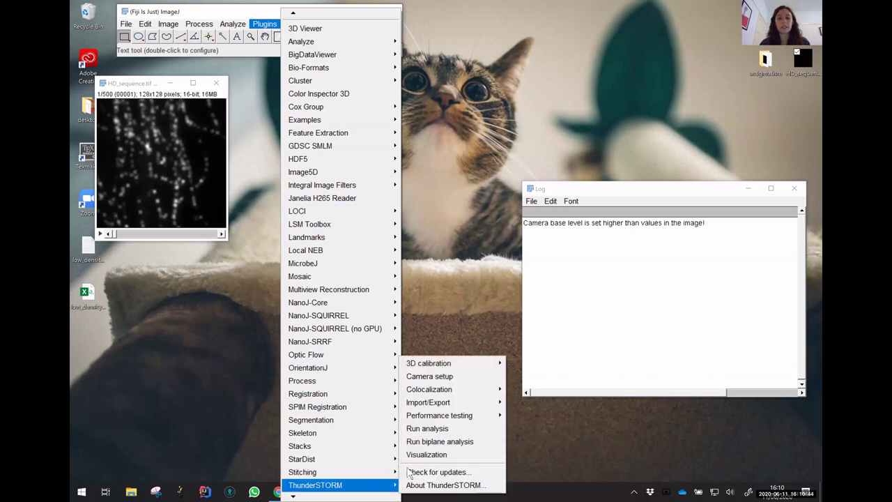
left_click(466, 430)
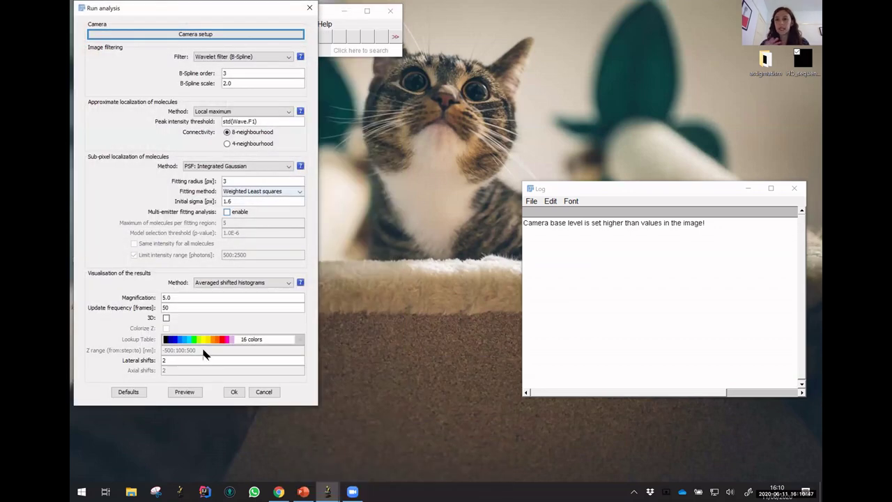
left_click(235, 393)
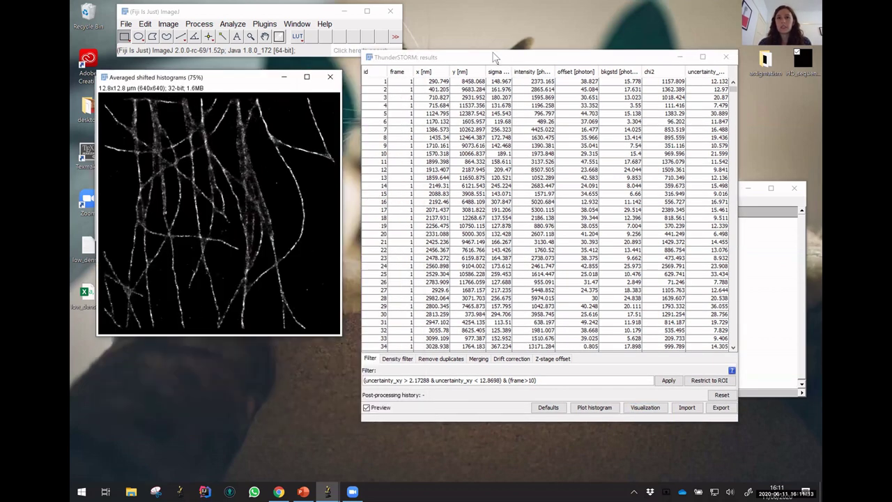
left_click_drag(494, 56, 490, 51)
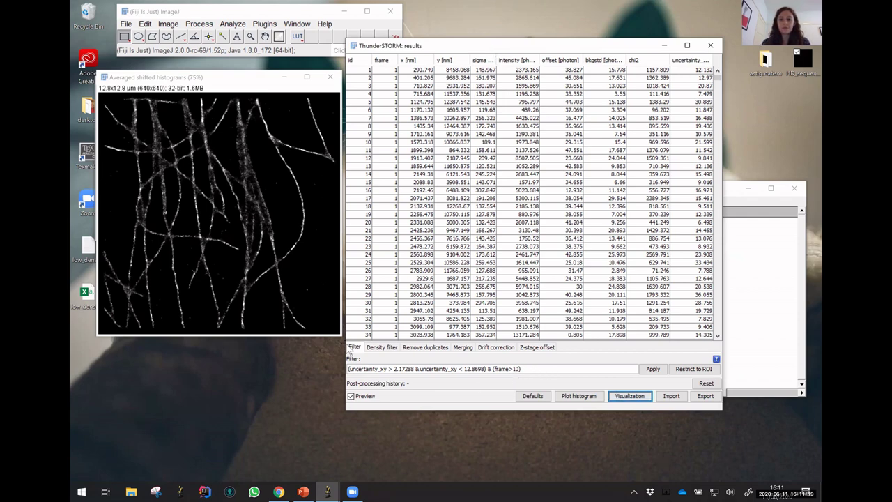
Clear the previous filter formula and plot the histogram of the sigma values
left_click(388, 369)
key("ctrl+a")
key("BackSpace")
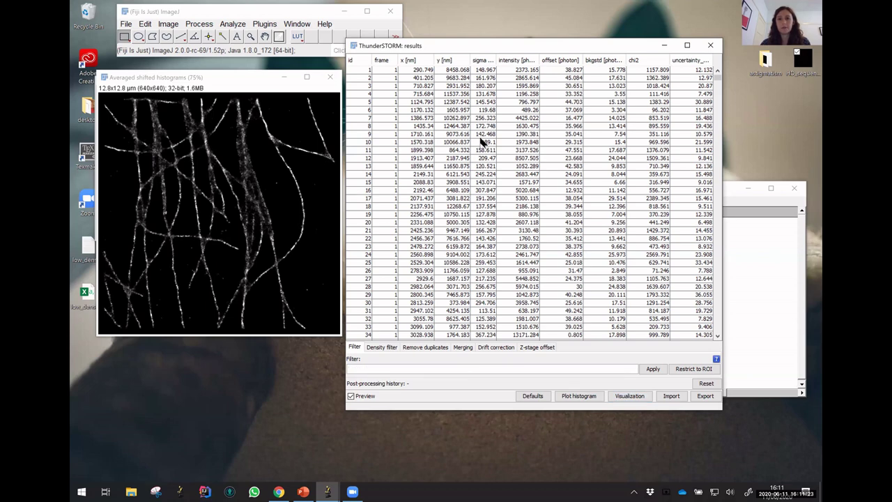
left_click(469, 116)
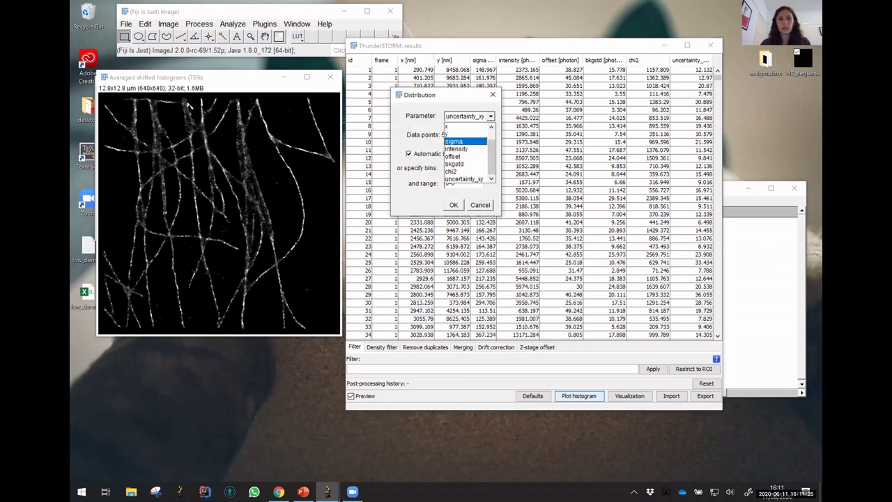
key("Return")
Select the low-sigma peak of the histogram with a rectangle and apply it as the filter sigma > 78.0015 & sigma < 153.199
mouse_move(190, 102)
left_mouse_down()
mouse_move(375, 98)
mouse_move(373, 171)
left_mouse_up()
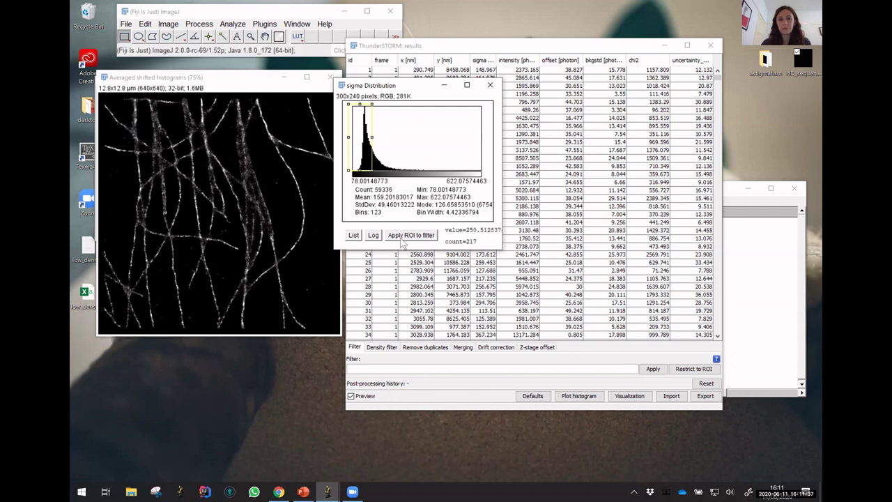
left_click(410, 235)
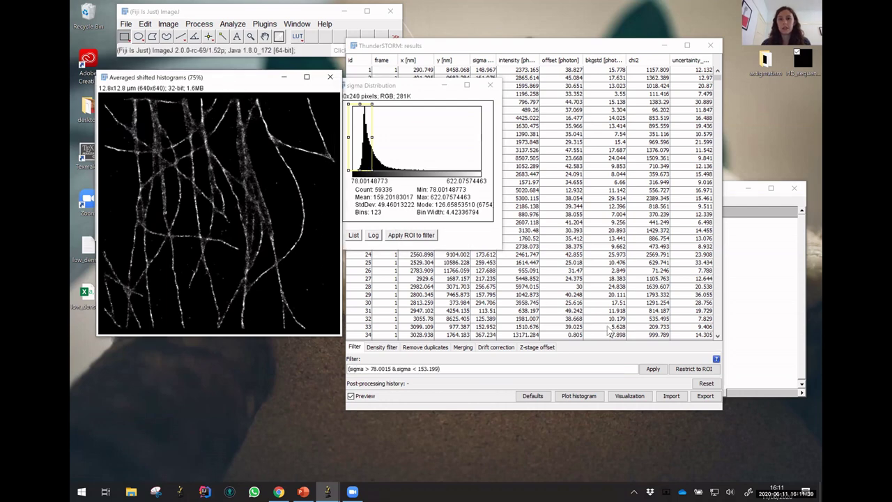
left_click(659, 370)
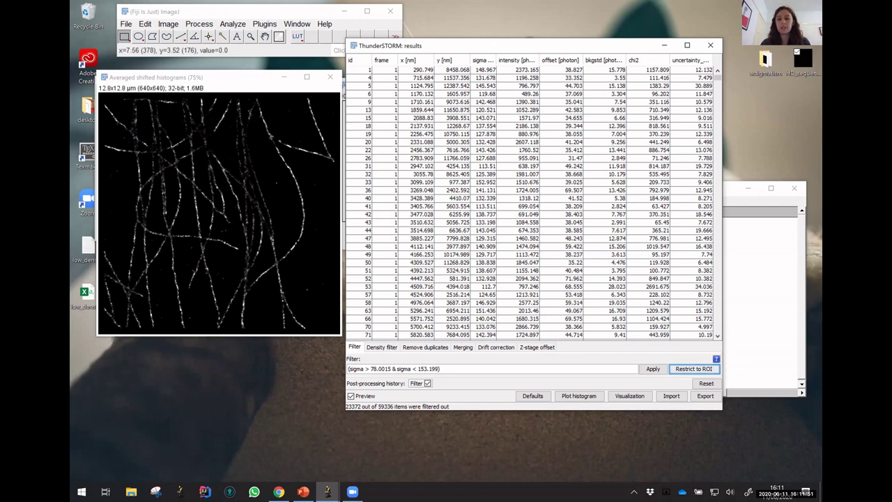
Close the results table and place the enlarged averaged shifted histograms image beside the HD_sequence.tif stack
key("plus")
key("plus")
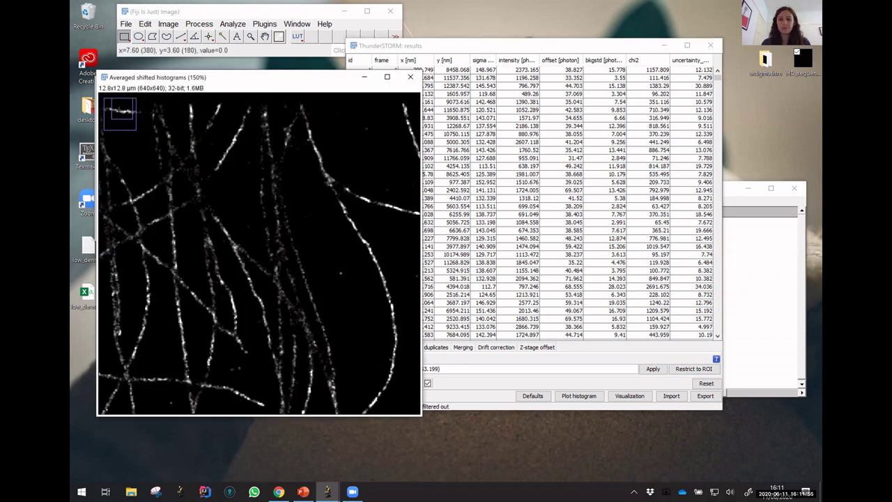
key("minus")
key("minus")
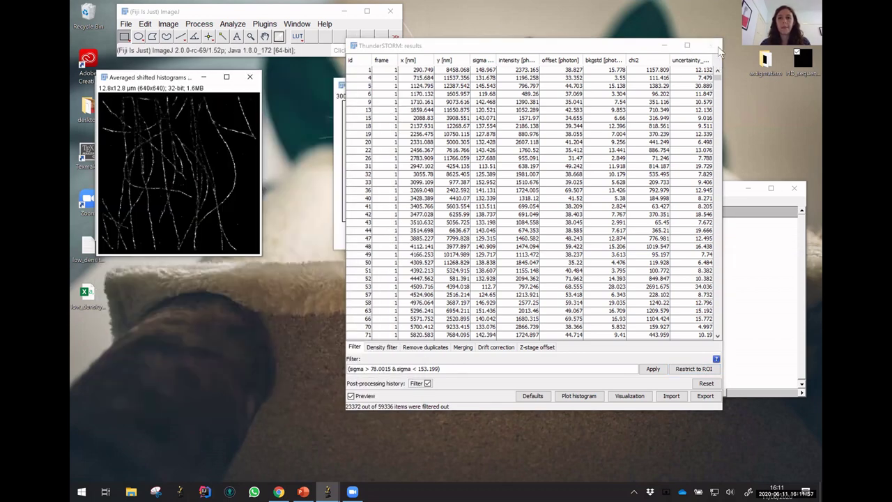
left_click(717, 47)
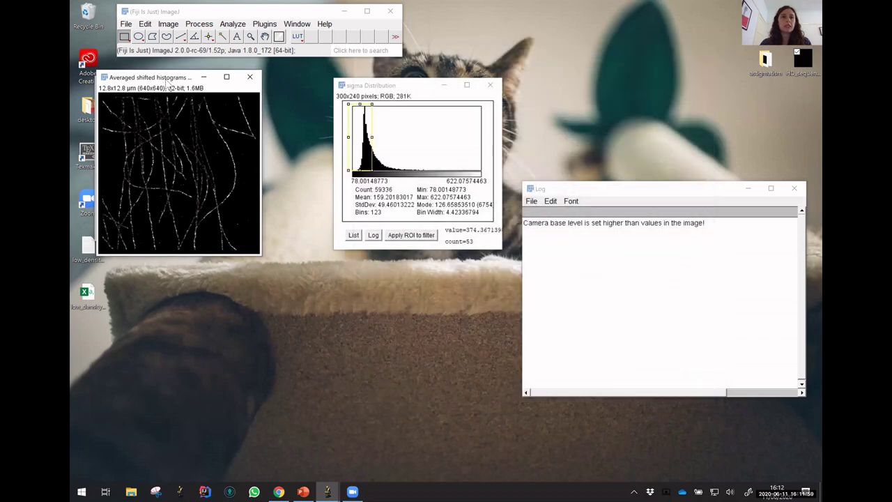
left_click_drag(167, 78, 422, 66)
key("plus")
key("plus")
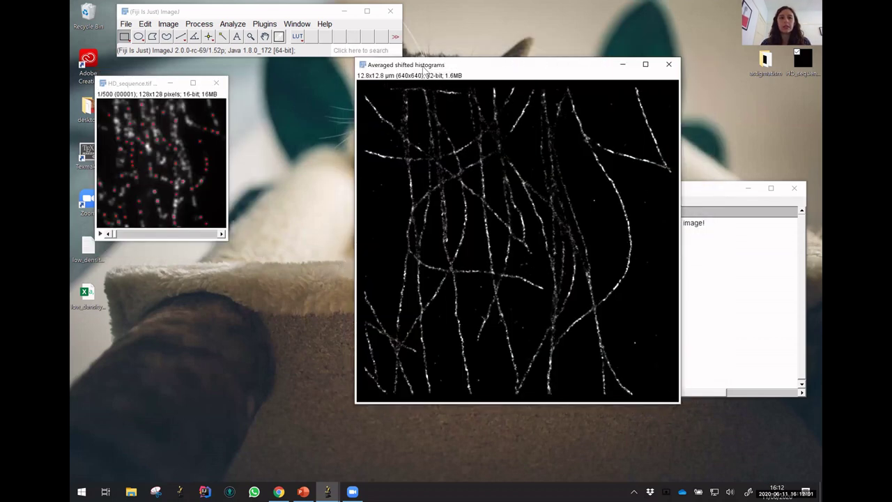
Select a dense region of about 1.8 x 2.3 µm in HD_sequence.tif and duplicate it as a stack over frames 1-500
left_click(161, 161)
key("plus")
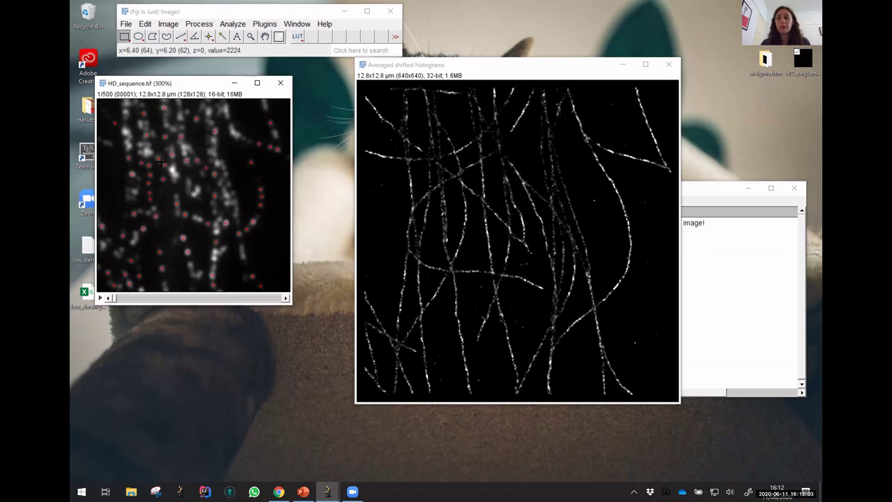
left_click_drag(201, 142, 202, 144)
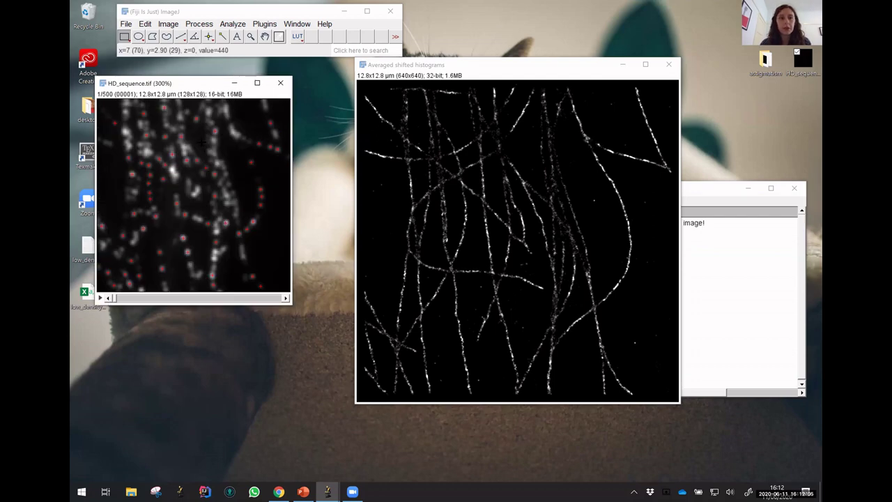
left_click_drag(224, 175, 221, 171)
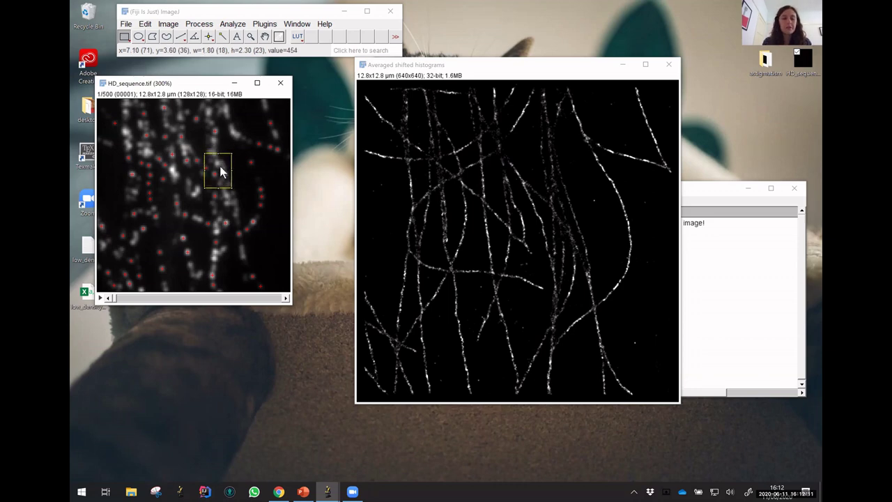
key("ctrl+shift+d")
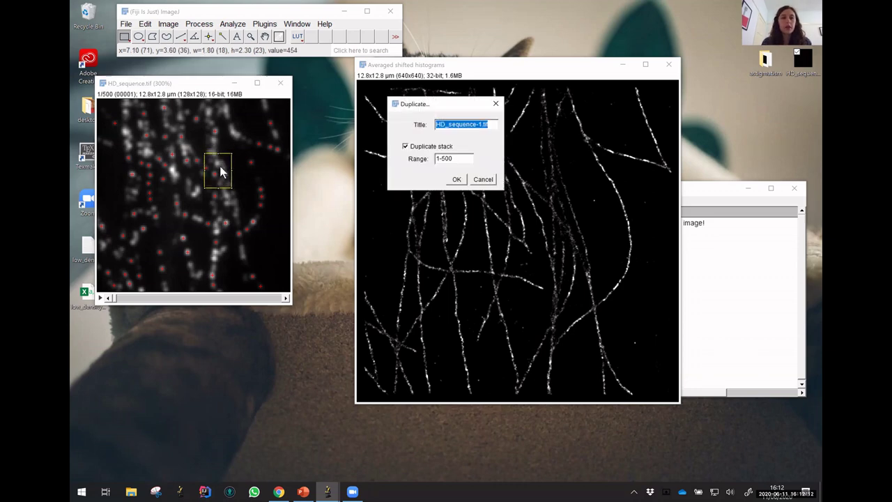
left_click(457, 180)
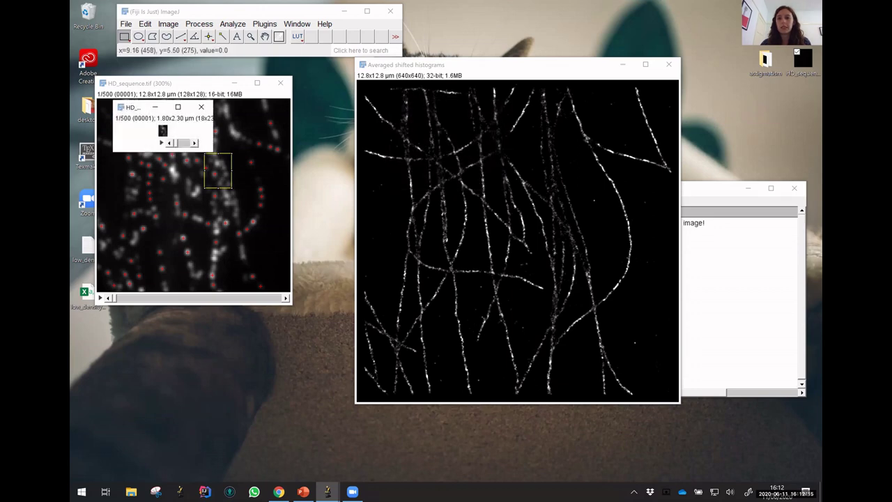
Run the ThunderSTORM analysis on the cropped stack with multi-emitter fitting analysis enabled
key("plus")
key("plus")
key("plus")
key("plus")
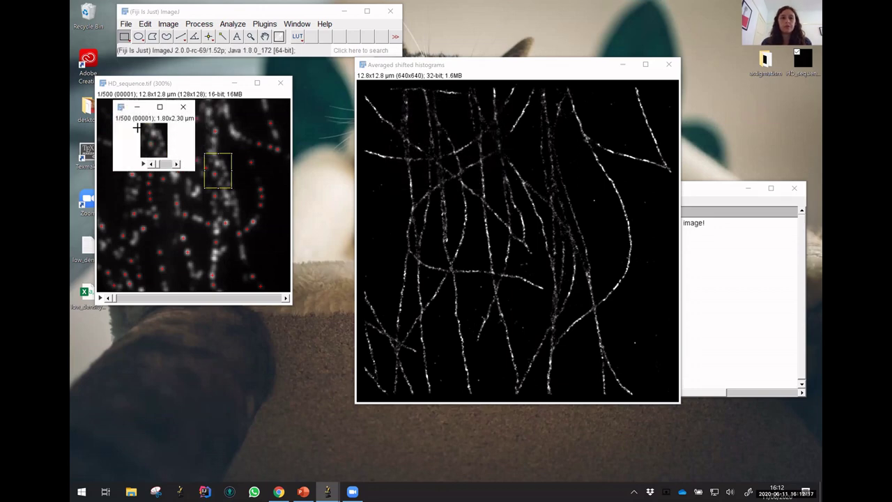
left_click(270, 25)
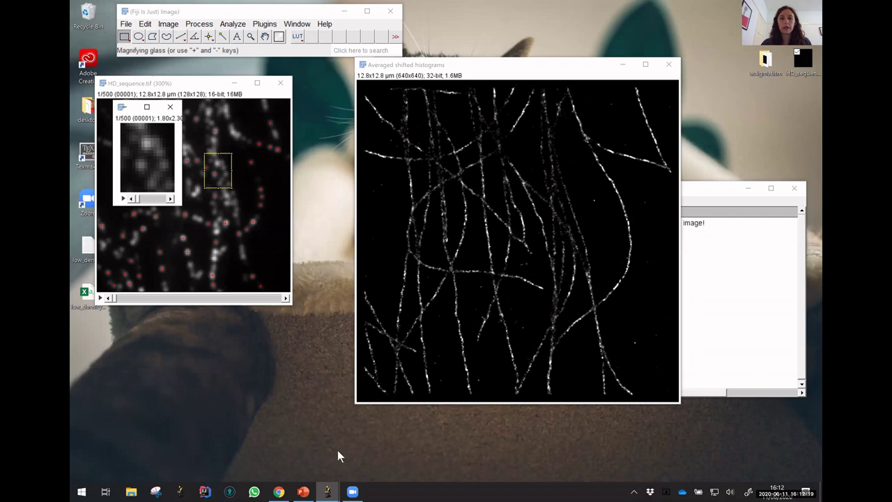
mouse_move(376, 486)
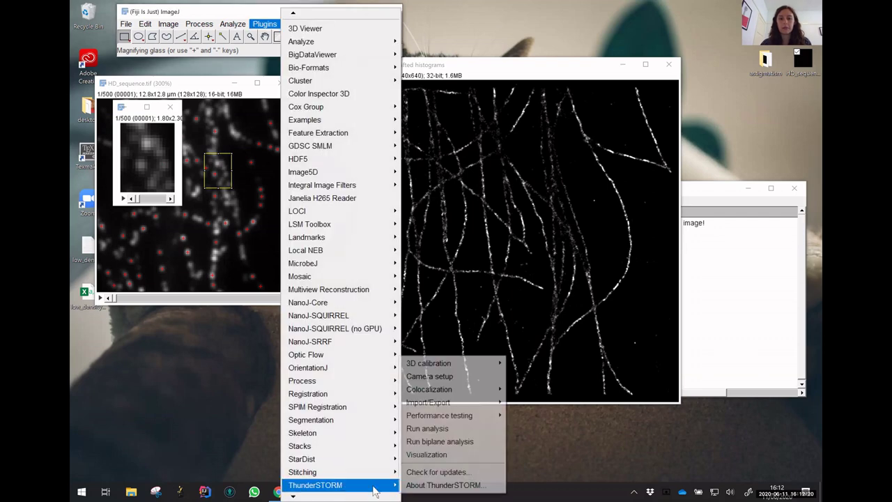
left_click(437, 432)
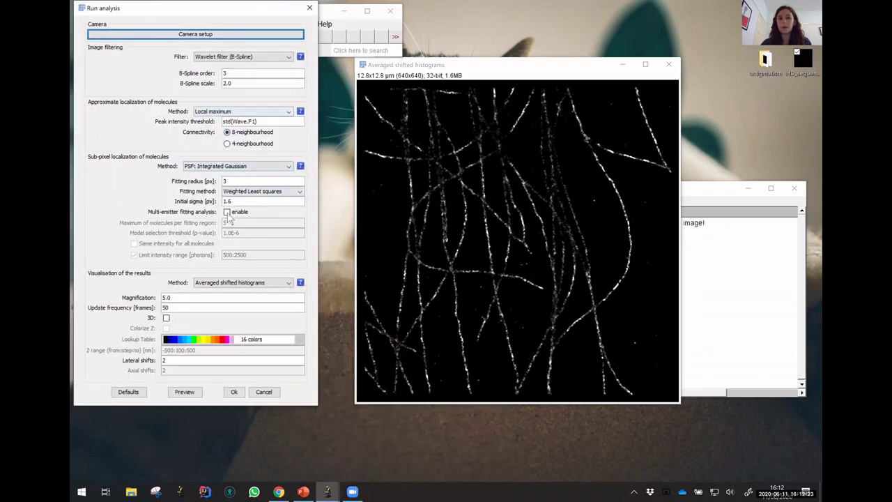
left_click(226, 212)
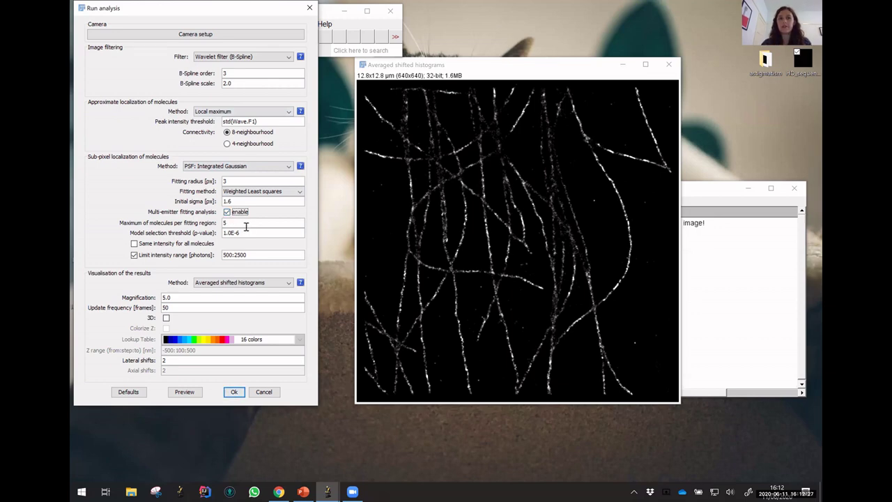
left_click(246, 226)
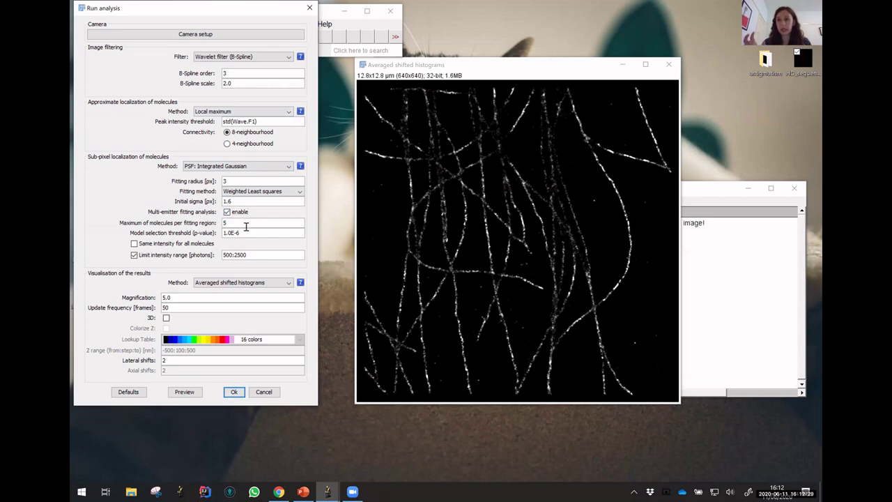
left_click(243, 392)
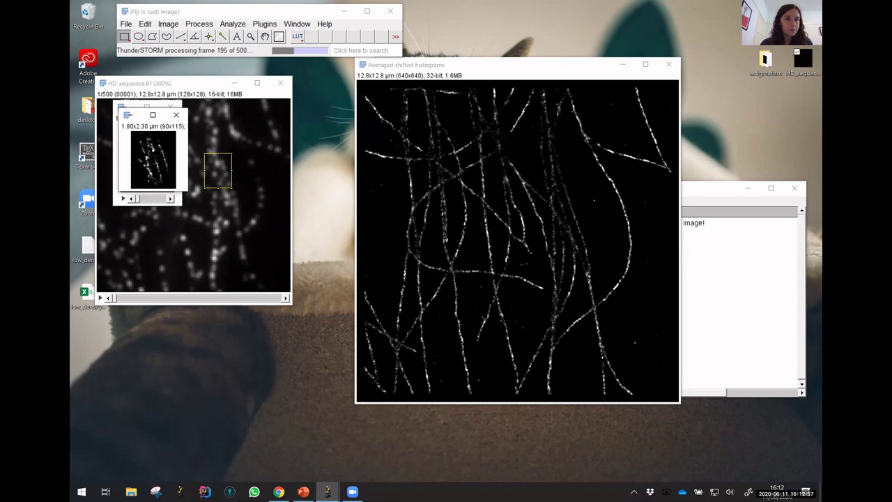
Close the cropped region's reconstruction, the cropped stack and the ThunderSTORM results table
left_click(230, 56)
key("Escape")
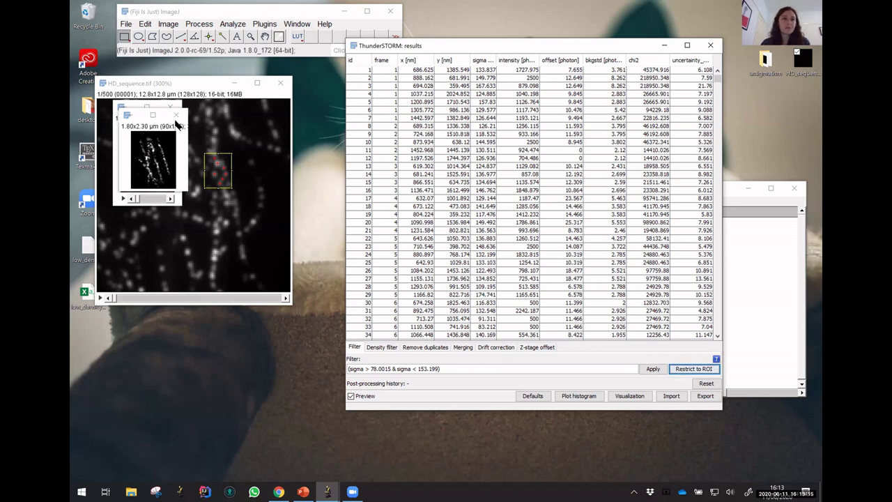
left_click(175, 115)
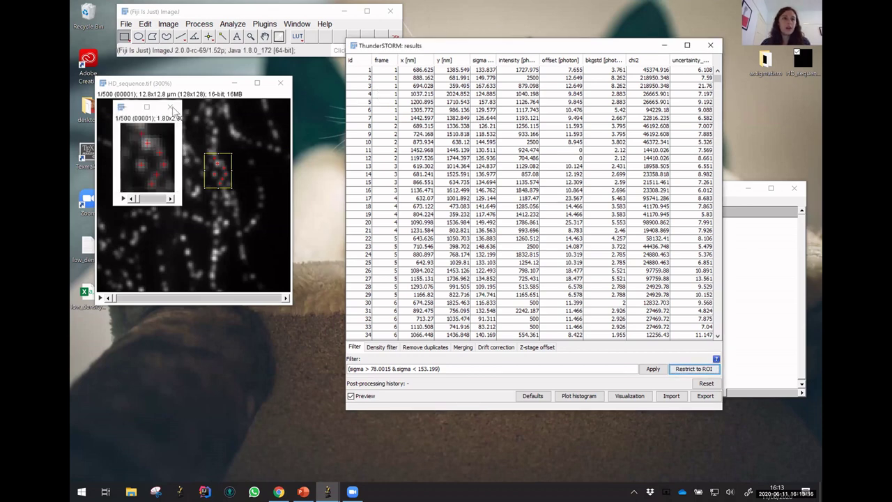
left_click(710, 45)
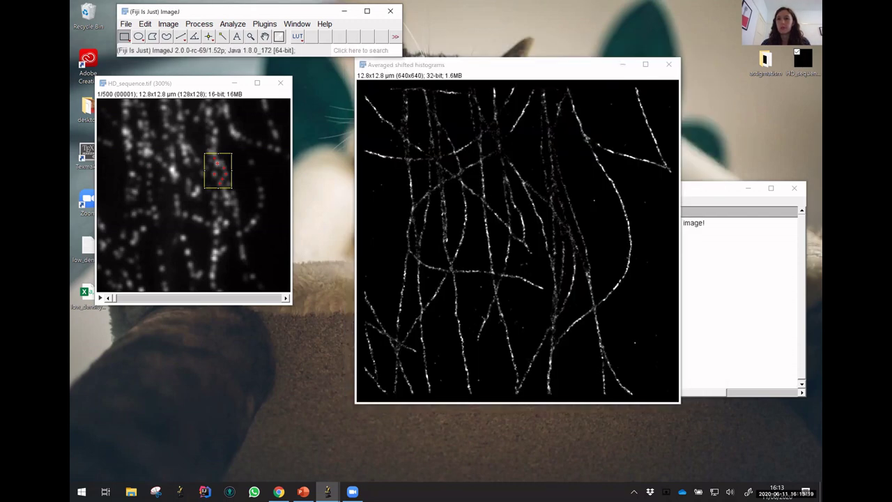
Open SR - Thunderstorm_HD_sequence.tif from the squirrel folder and place it beside the averaged shifted histograms image
left_click(131, 491)
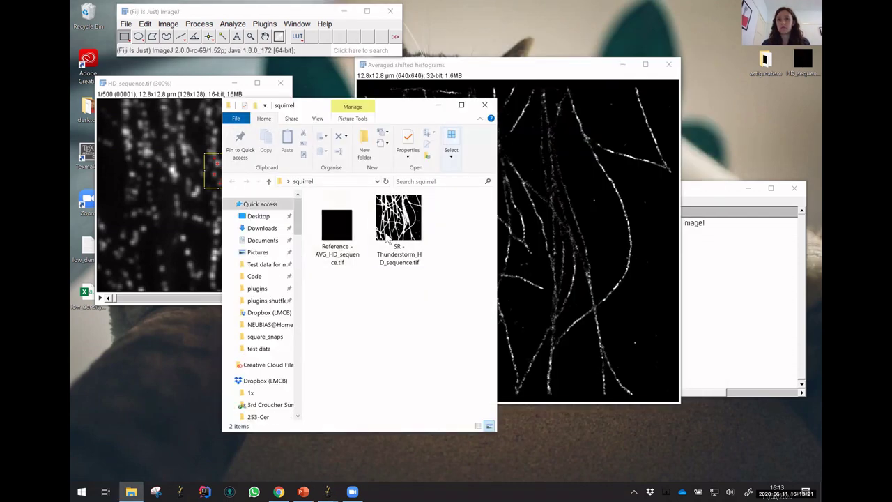
left_click_drag(399, 220, 276, 34)
left_click(431, 145)
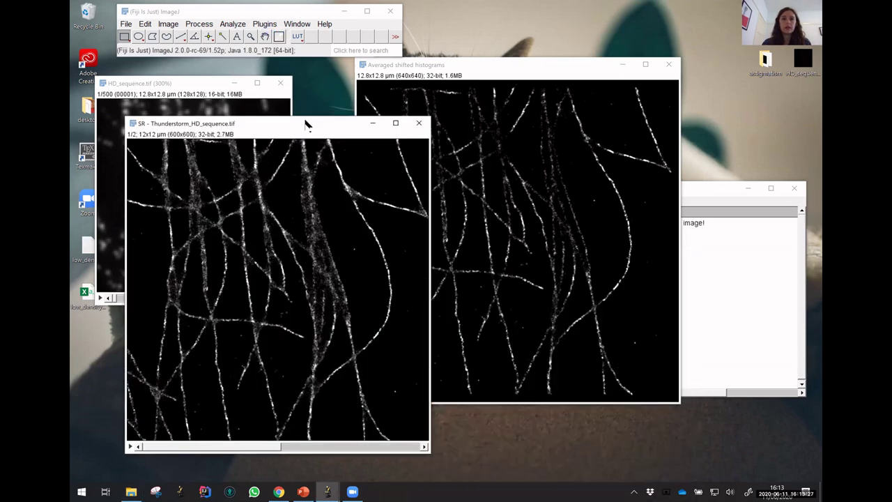
left_click_drag(279, 123, 240, 69)
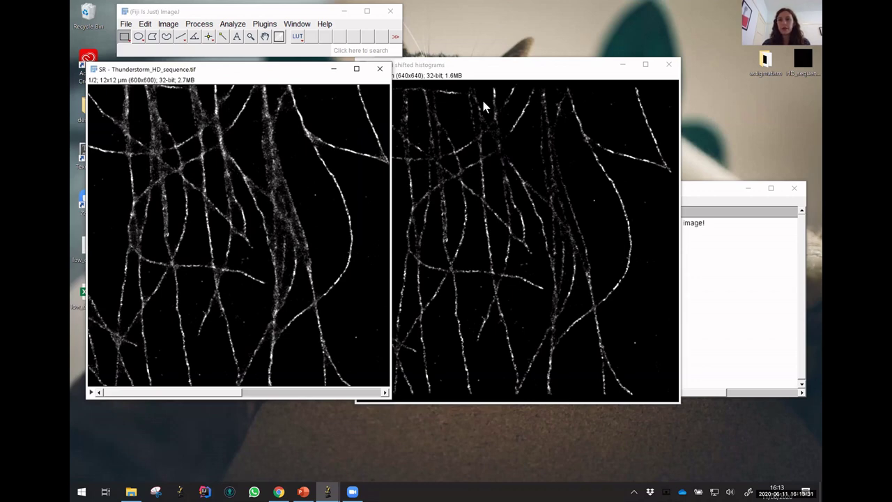
left_click_drag(506, 65, 511, 63)
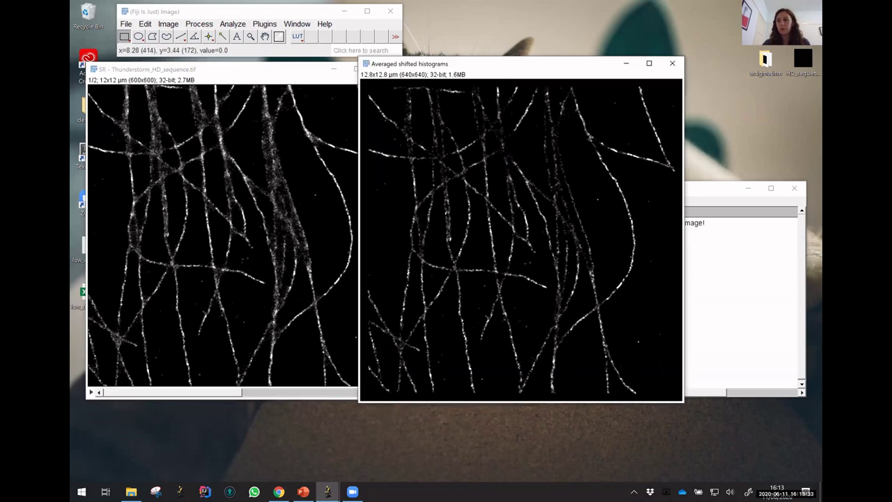
Flip between the two slices of SR - Thunderstorm_HD_sequence.tif to compare the reconstructions
left_click(259, 73)
key("period")
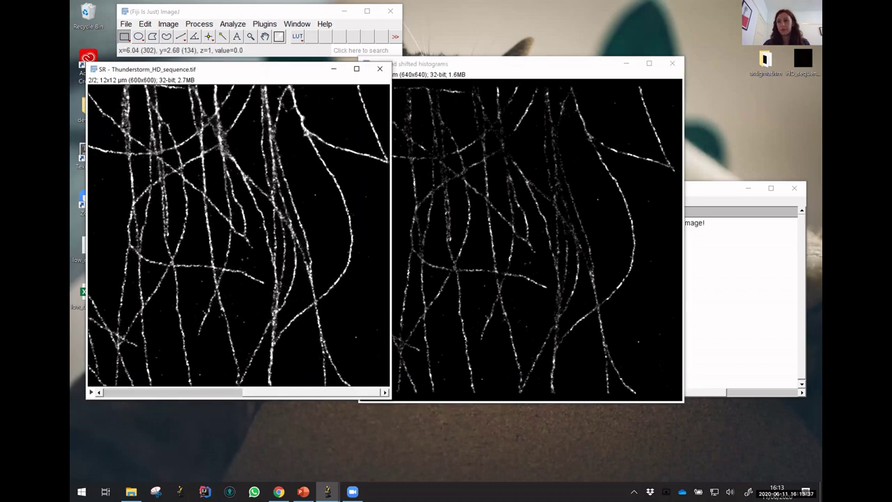
key("comma")
key("period")
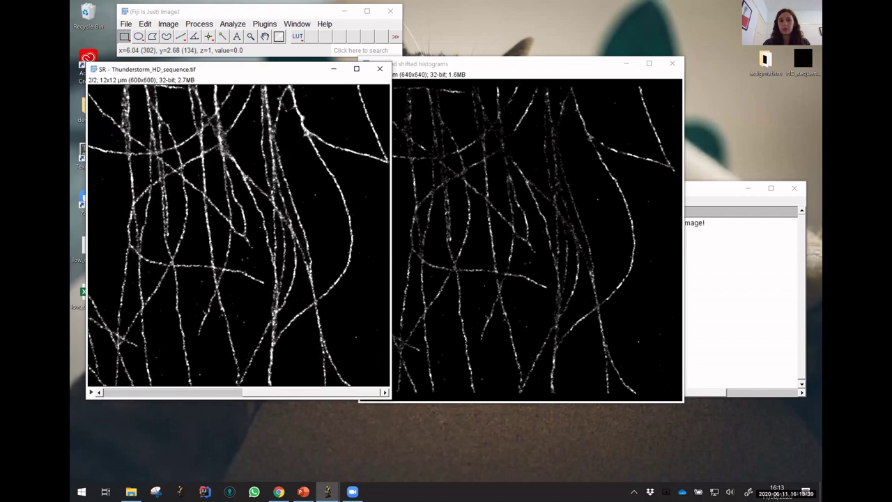
key("comma")
key("period")
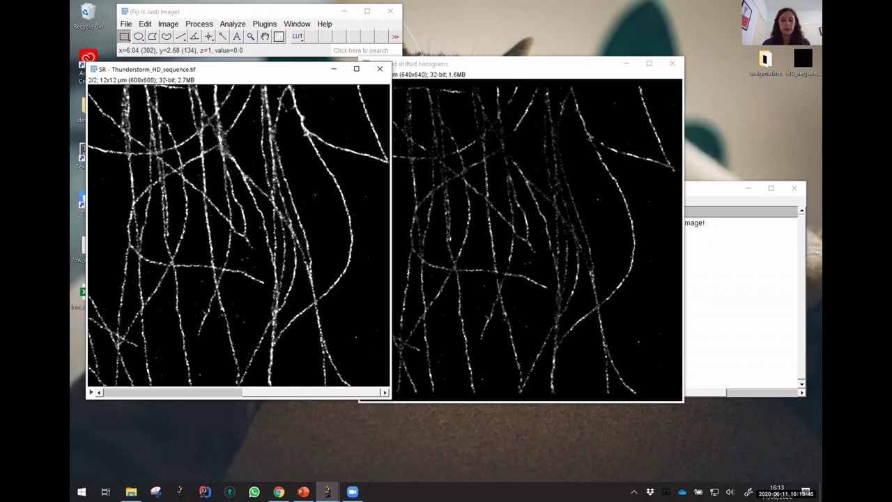
Switch to PowerPoint and start the slide show from slide 10, Batch processing with ThunderSTORM
left_click(287, 479)
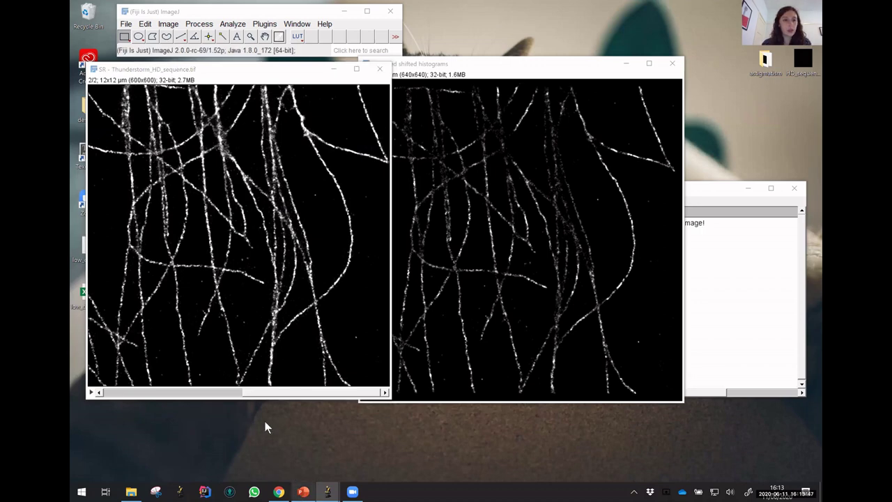
key("alt+Tab")
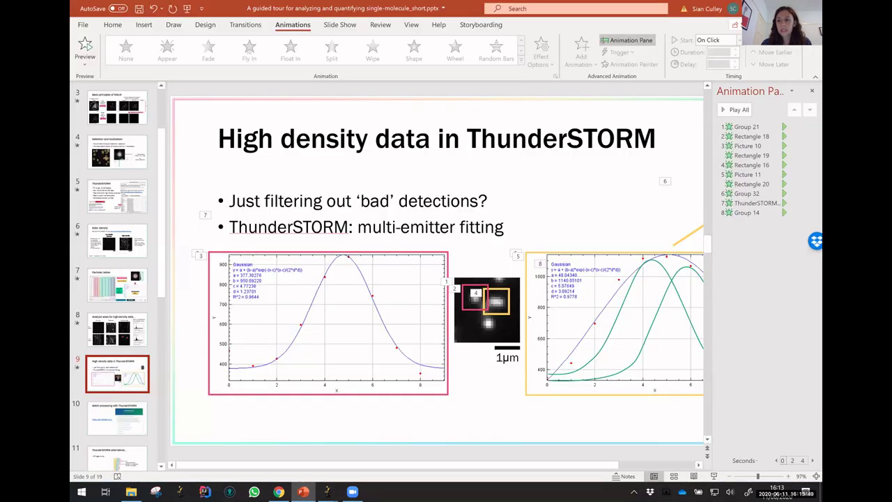
left_click(122, 426)
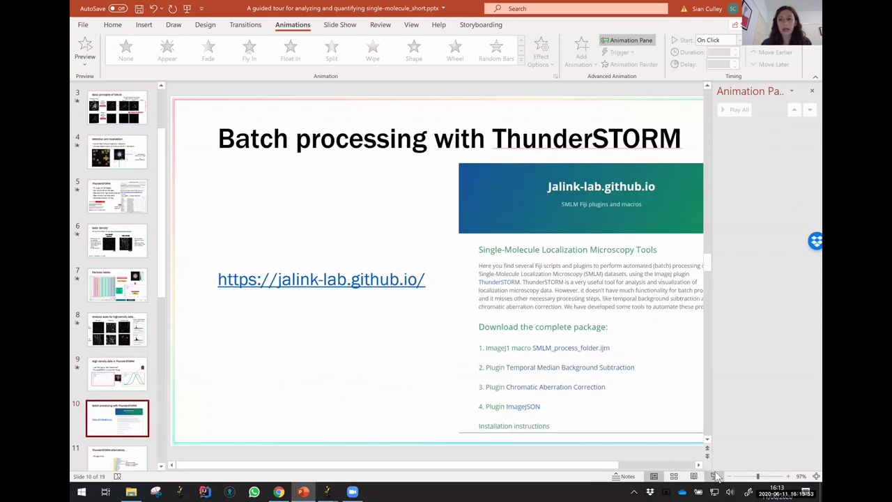
left_click(714, 476)
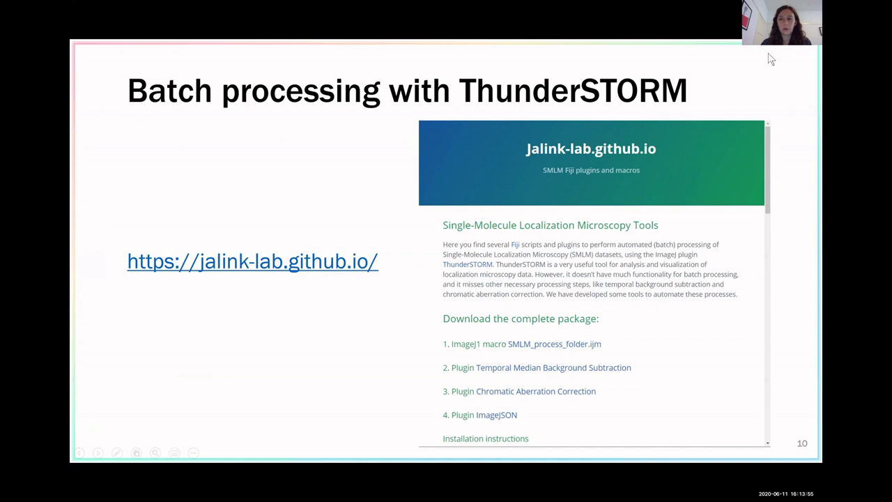
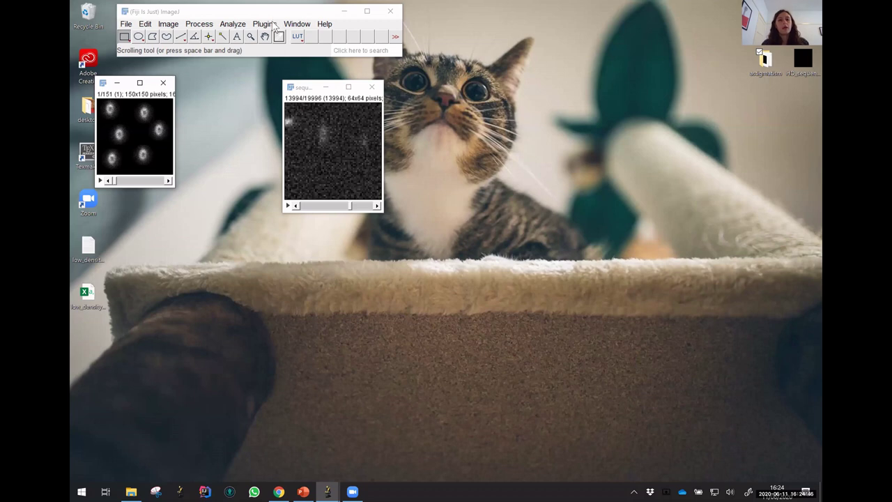
Open ThunderSTORM's cylindrical lens calibration for the bead stack and keep Elliptic Gaussian w/ angle as the sub-pixel localization method
left_click(274, 25)
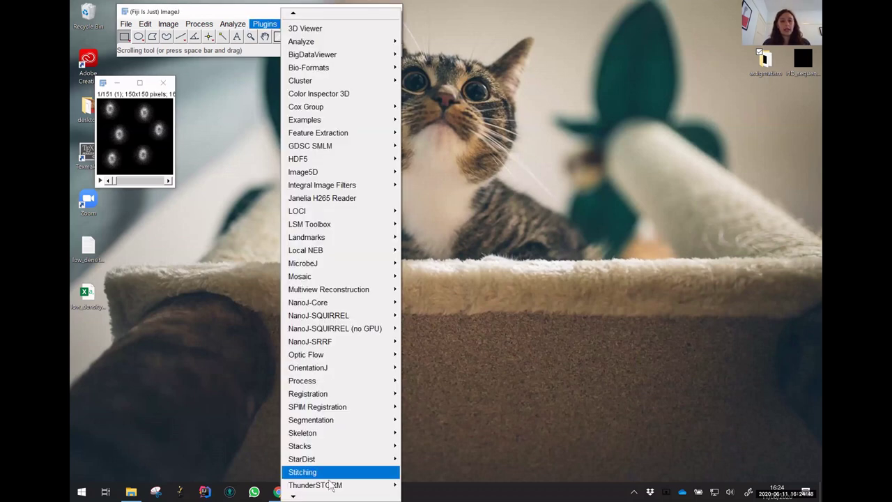
mouse_move(492, 364)
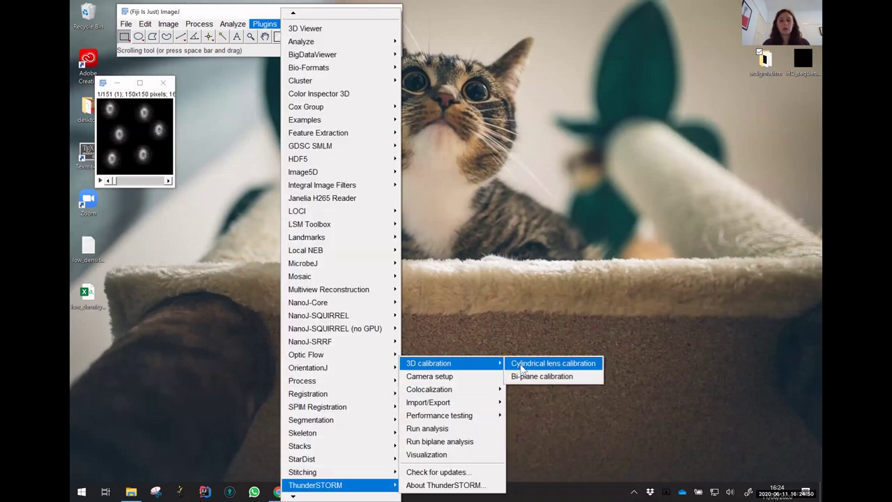
left_click(521, 367)
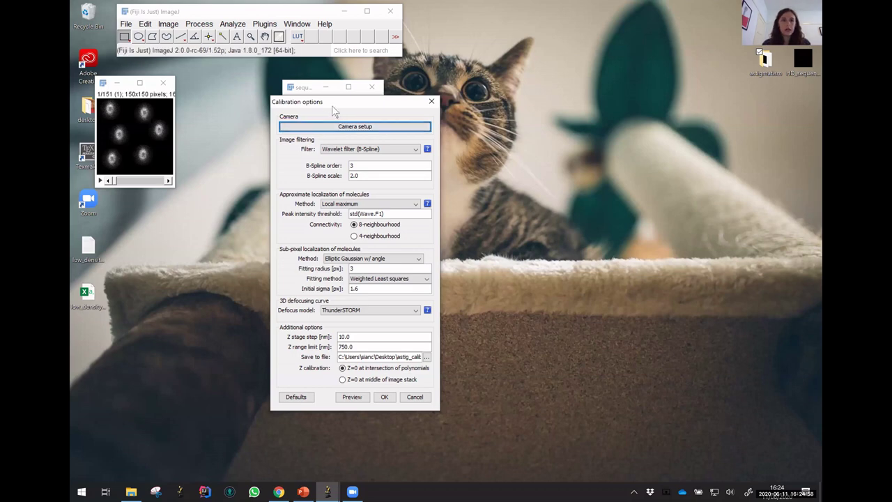
left_click_drag(306, 94, 282, 74)
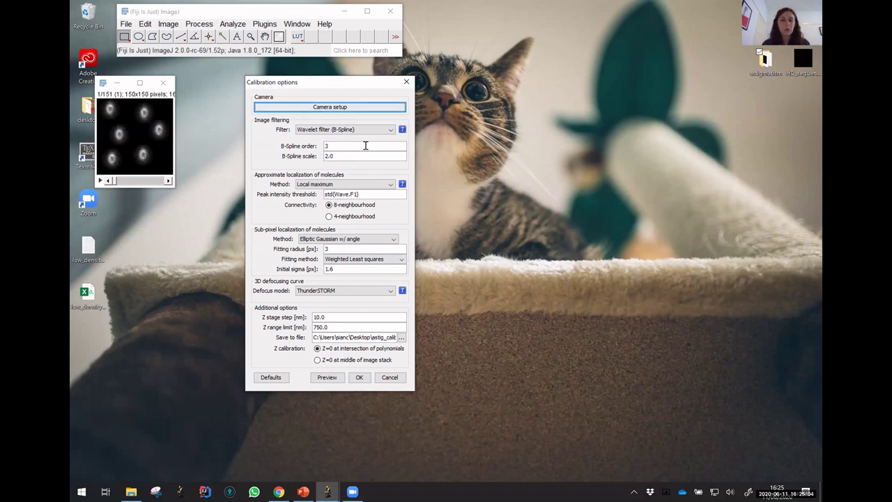
left_click(376, 239)
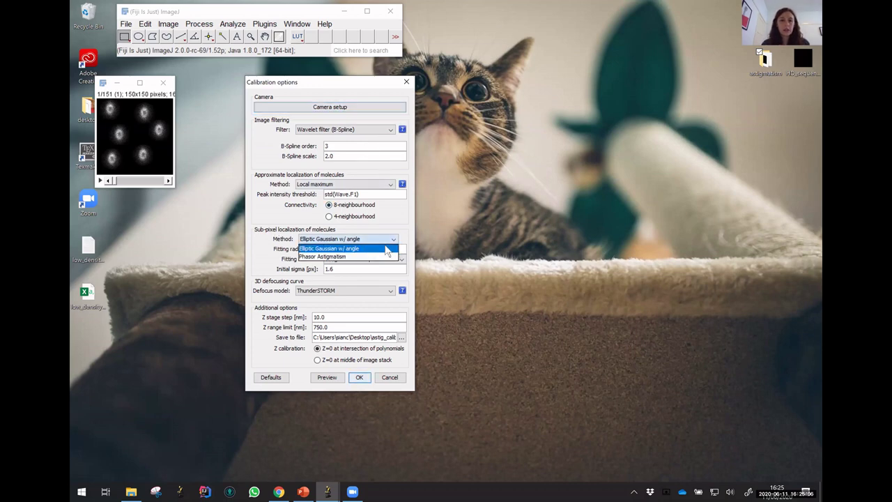
left_click(393, 239)
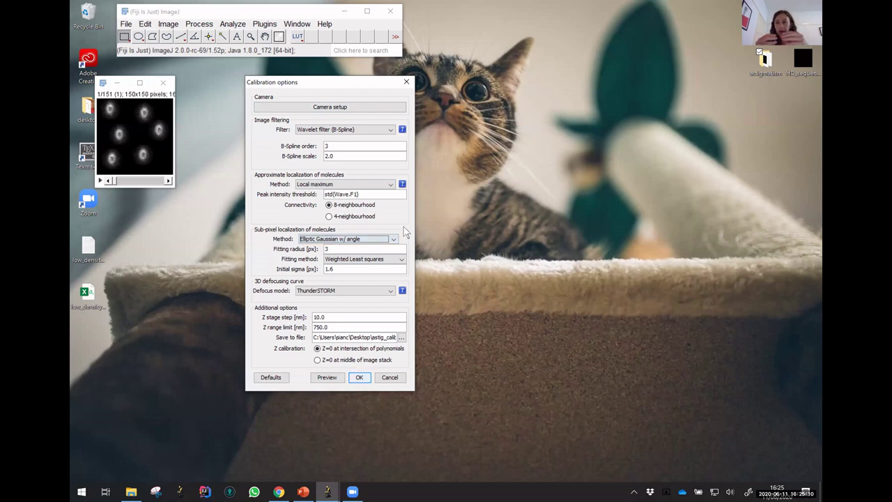
left_click(334, 317)
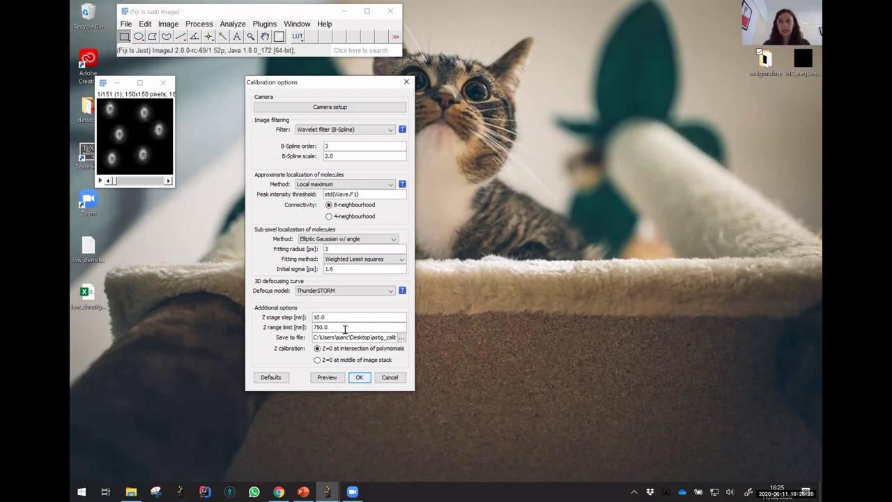
Set the calibration output file to astig_calibration on the Desktop, then run the calibration and bring its Sigma plot fully into view
left_click(400, 337)
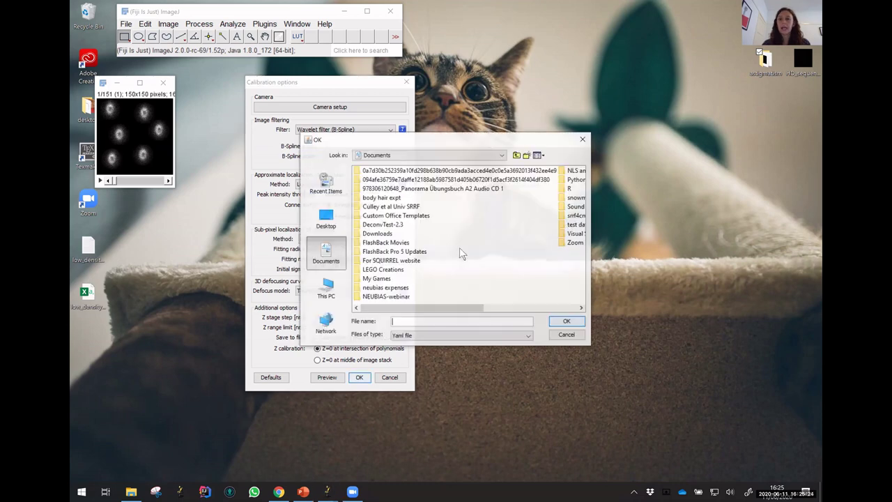
left_click(341, 222)
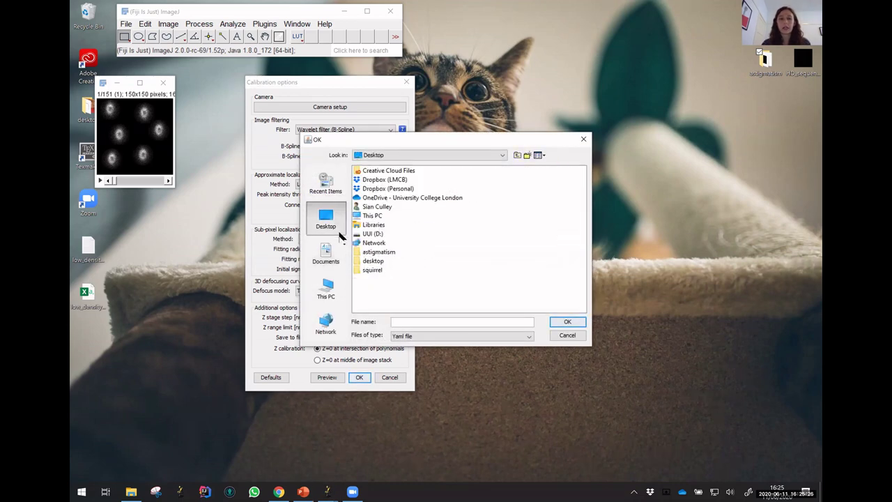
left_click(416, 322)
type("ast")
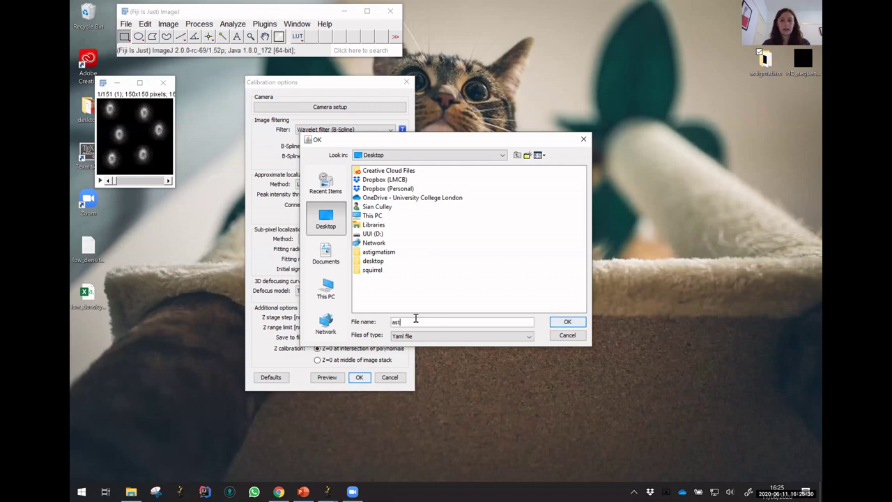
type("ig_calibration")
key("Return")
left_click(359, 377)
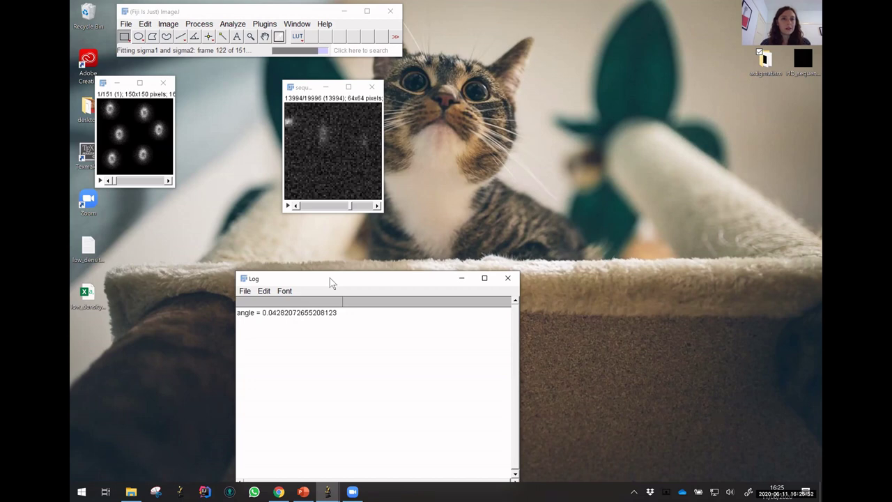
left_click_drag(332, 282, 454, 207)
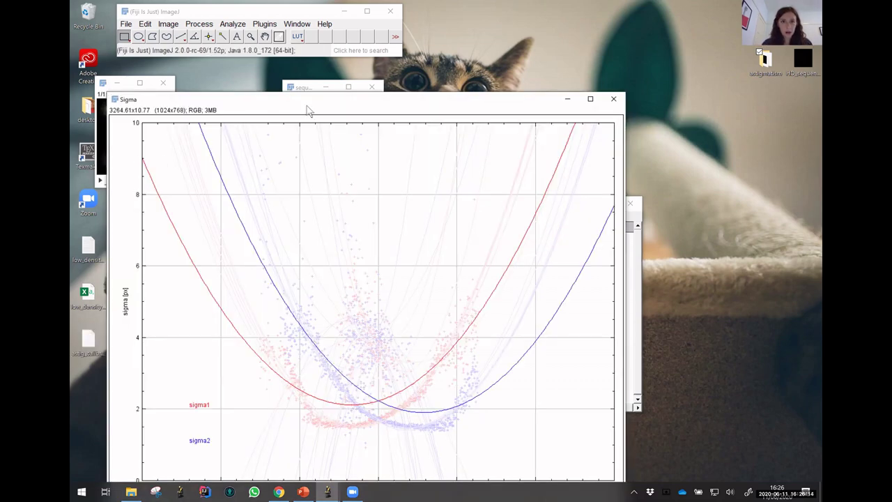
left_click_drag(307, 106, 309, 80)
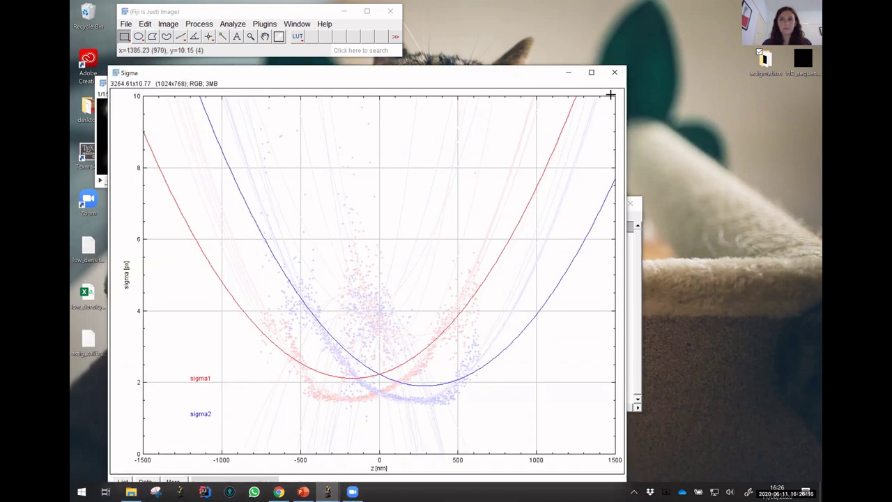
Close the Sigma plot and locate the saved calibration file on the desktop
left_click(614, 72)
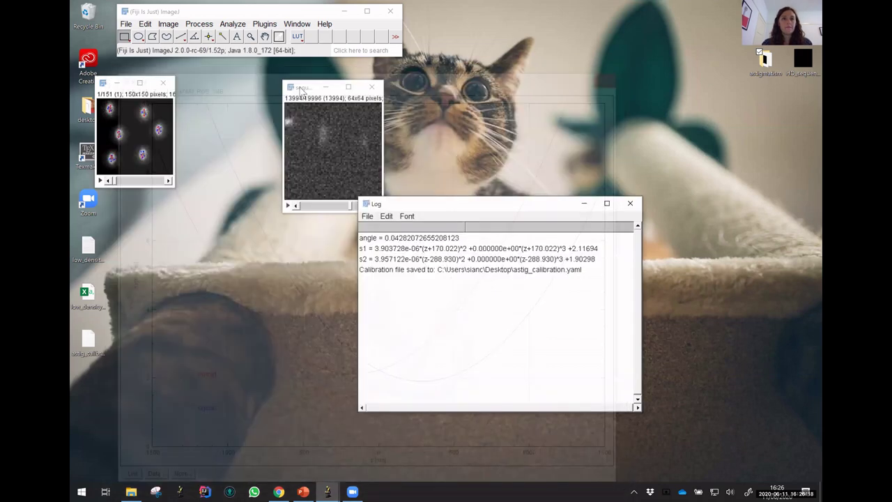
left_click_drag(301, 90, 294, 85)
left_click(92, 340)
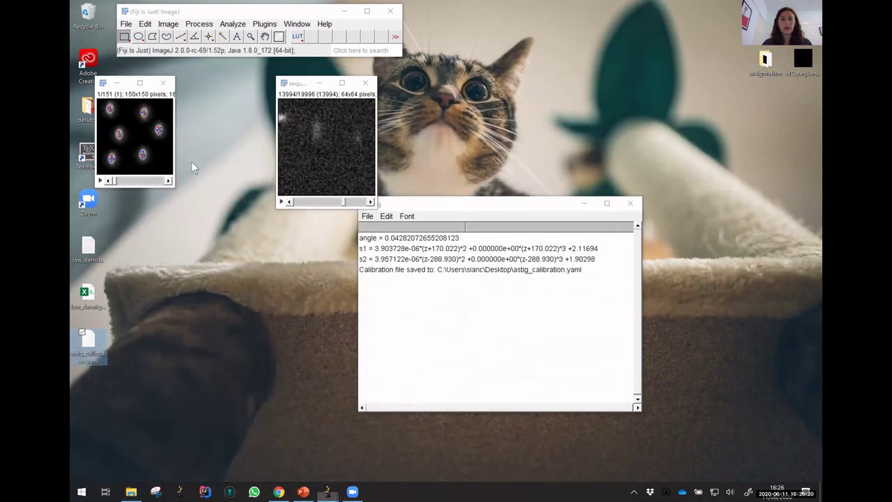
Make the 64x64-pixel image sequence the active stack and open ThunderSTORM's Run analysis for it
left_click(271, 25)
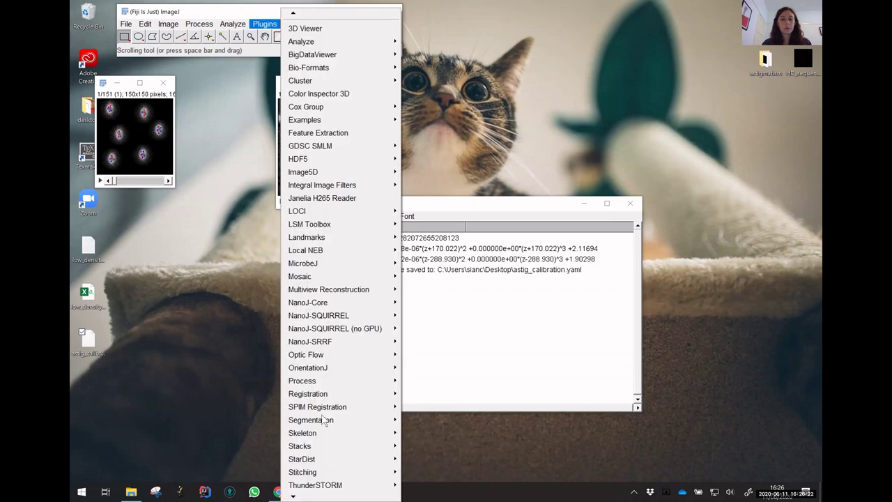
left_click(230, 282)
left_click(347, 202)
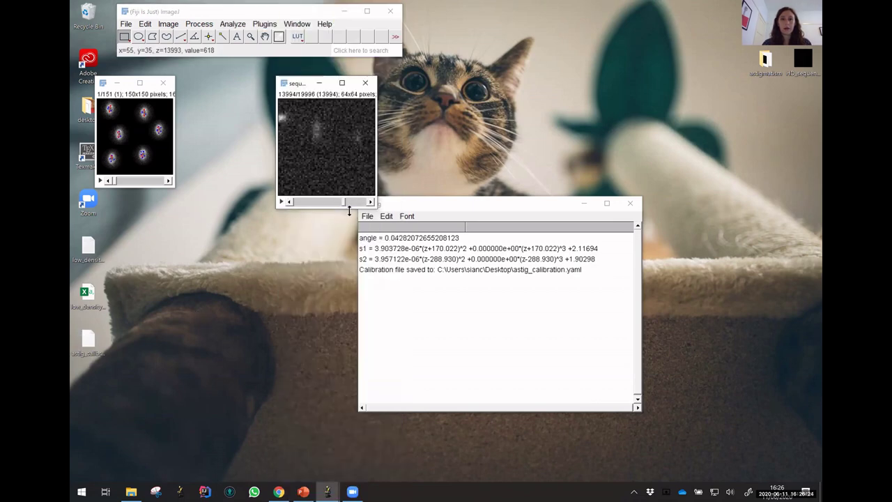
left_click(264, 25)
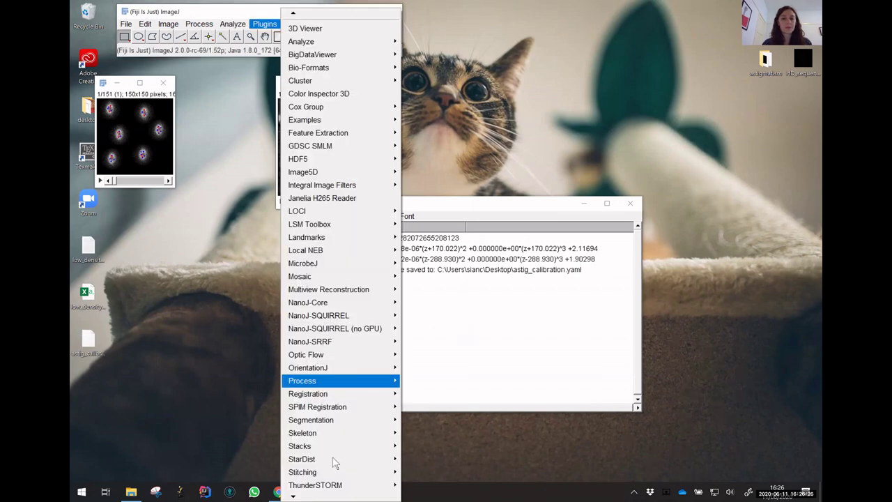
left_click(360, 486)
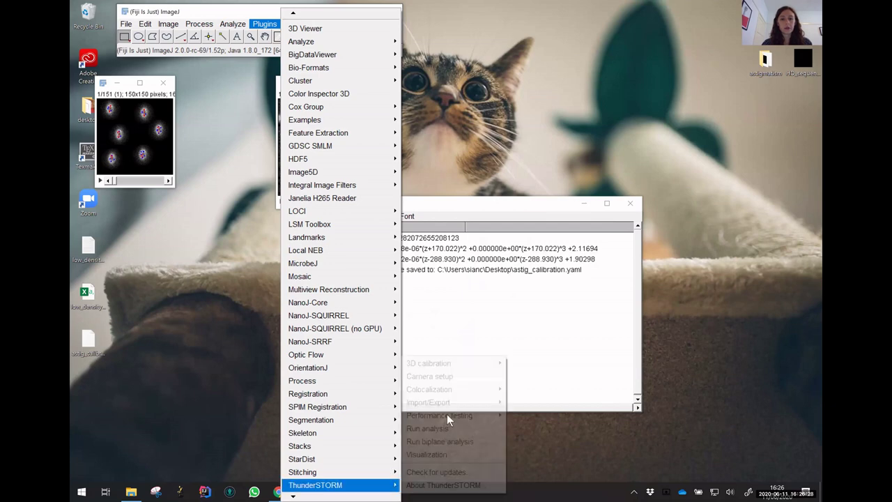
left_click(446, 432)
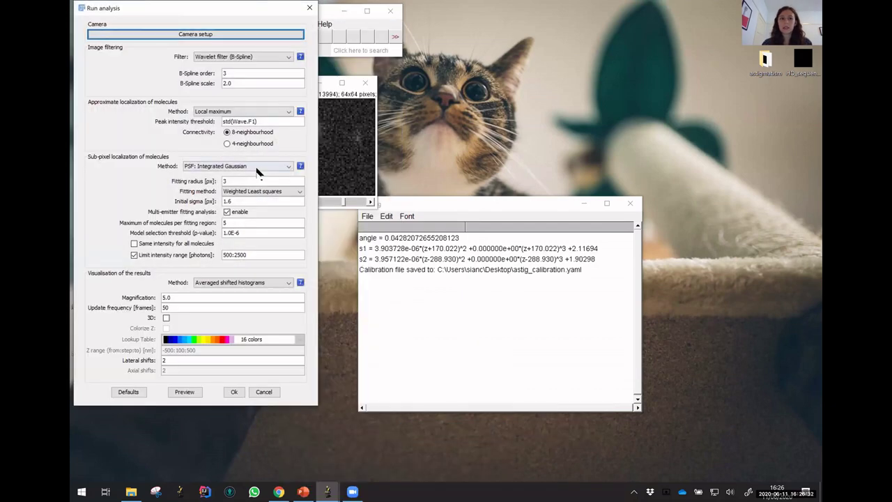
Set the sub-pixel localization method to PSF: Elliptical Gaussian (3D astigmatism) and disable multi-emitter fitting
left_click(237, 165)
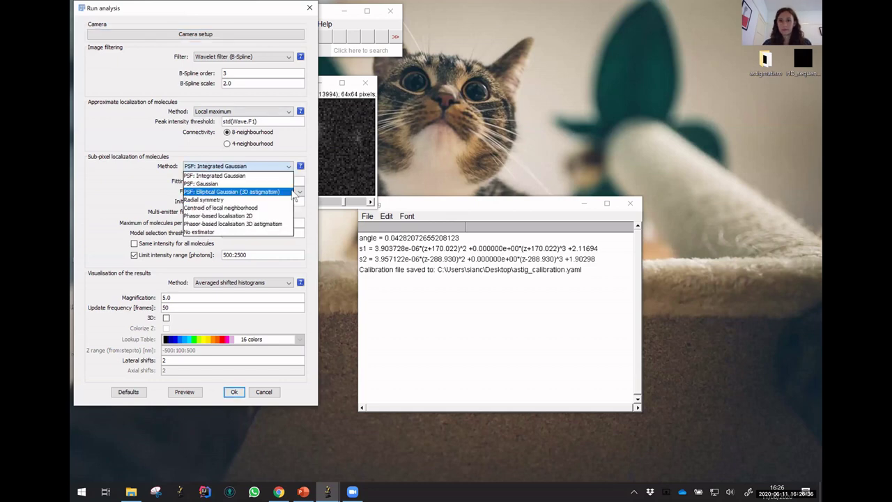
left_click(223, 191)
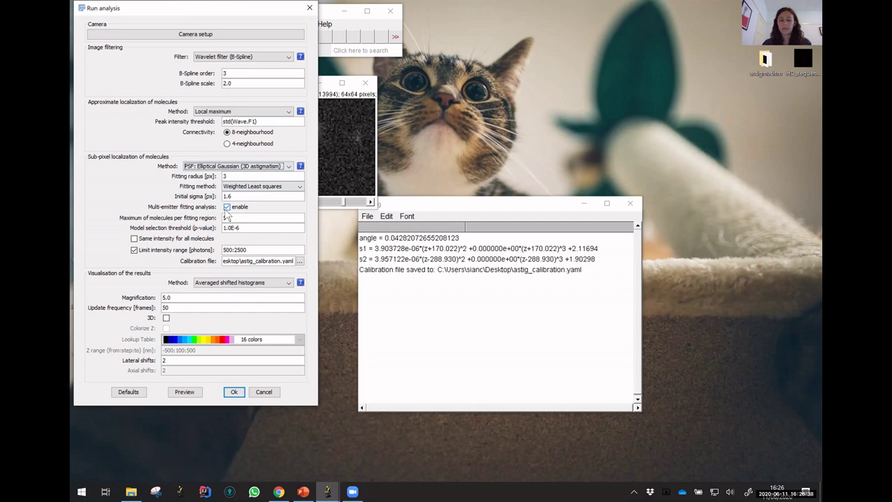
left_click(227, 208)
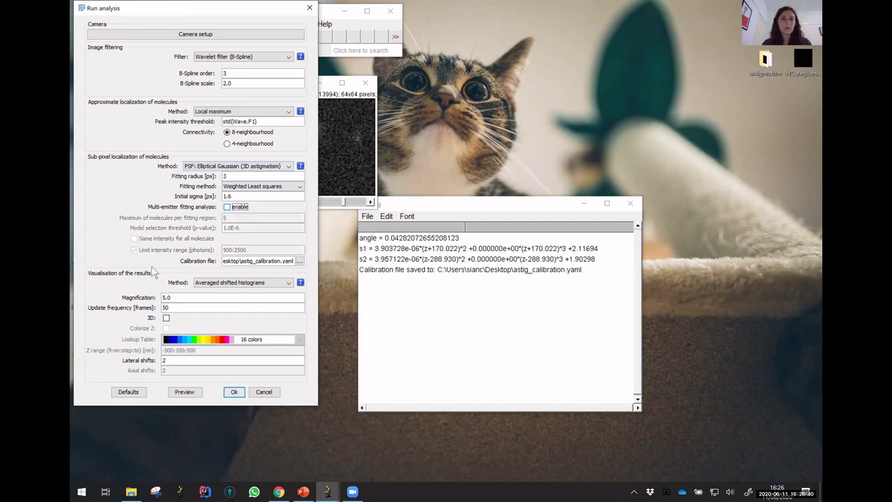
Load astig_calibration.yaml from the Desktop as the calibration file, then run the analysis with 3D visualisation enabled
left_click(300, 262)
left_click(416, 199)
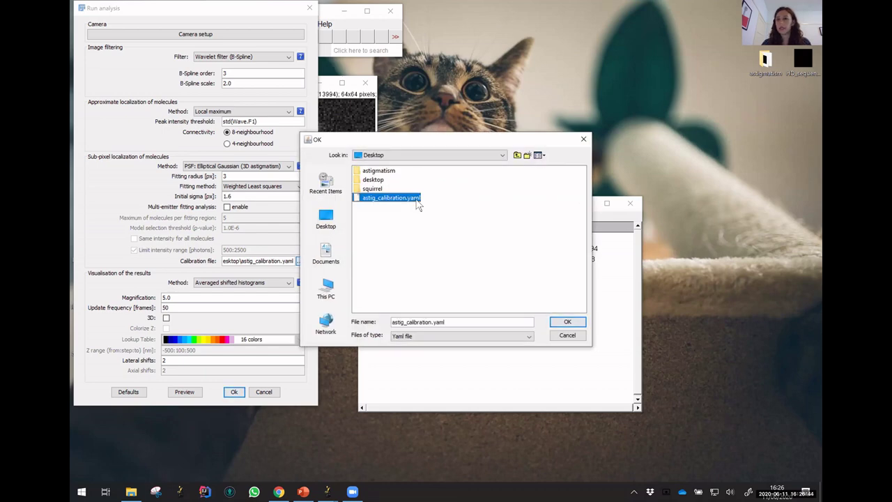
left_click(568, 324)
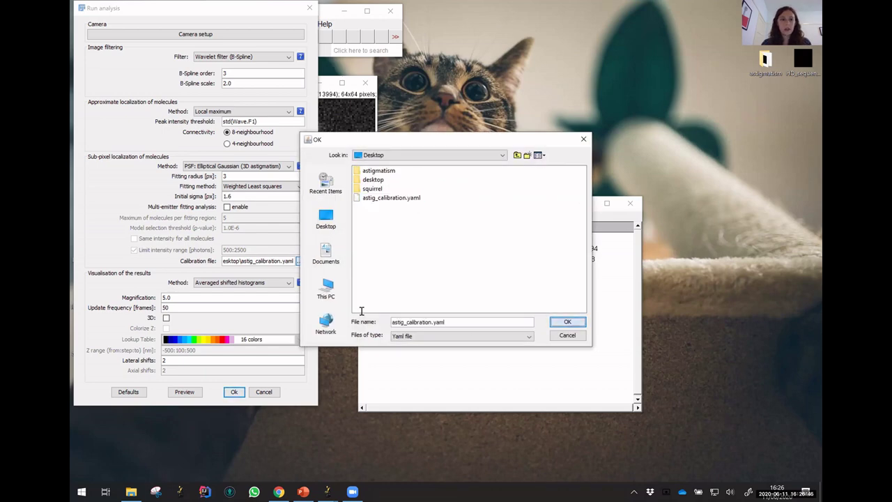
left_click(166, 318)
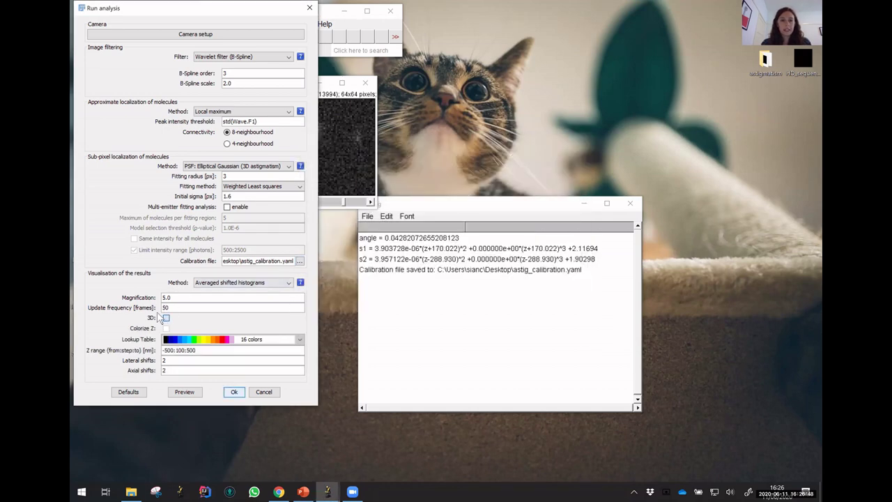
left_click(235, 393)
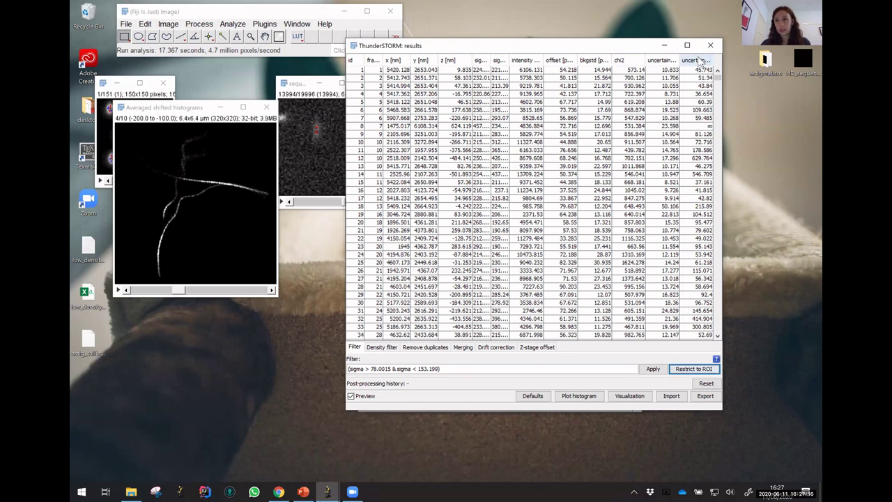
Browse the z slices of the Averaged shifted histograms reconstruction to examine the structure at different depths
left_click(157, 278)
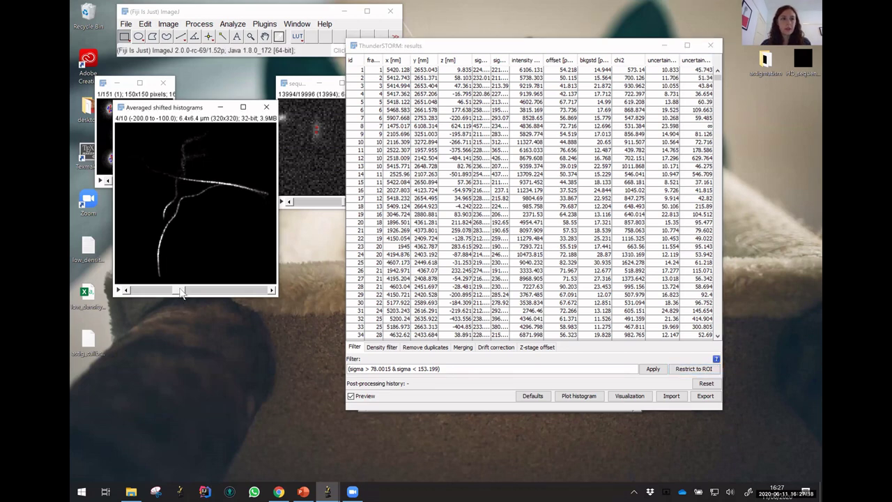
scroll(154, 293, "down", 5)
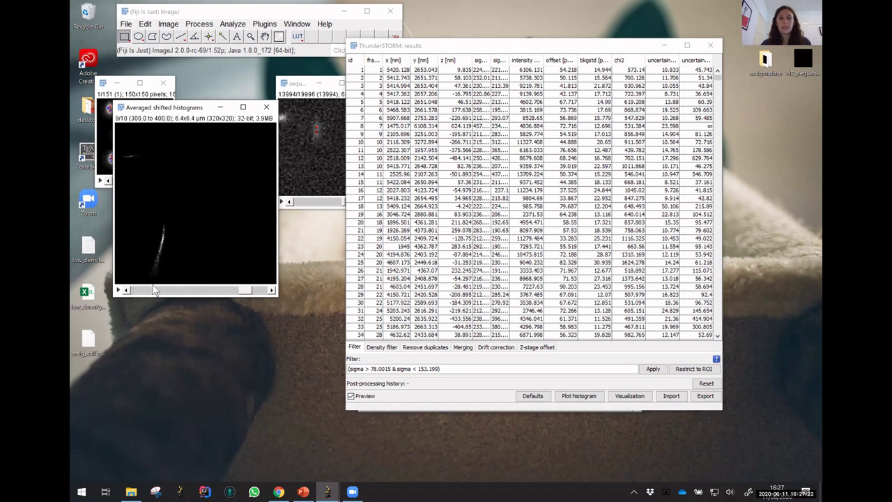
scroll(160, 291, "up", 5)
scroll(160, 291, "down", 6)
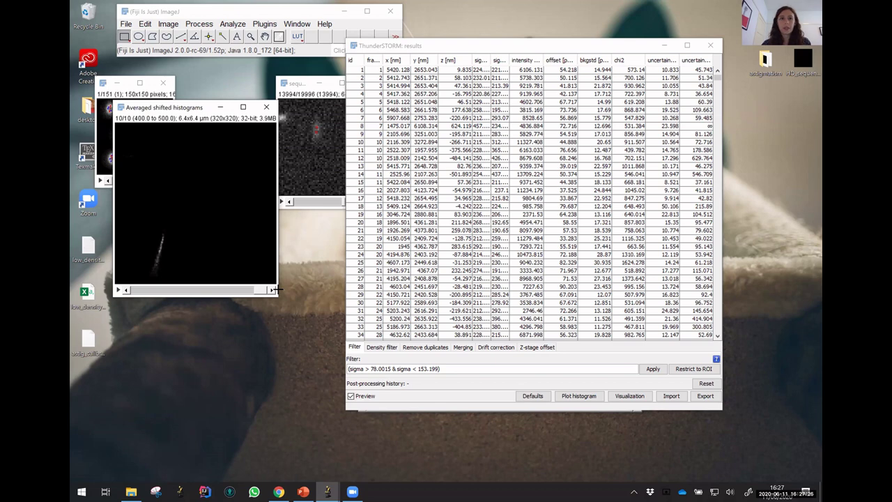
Color-code the reconstruction's slices by depth using the Spectrum LUT over frames 1 to 10, with a color scale bar
left_click_drag(195, 110, 302, 75)
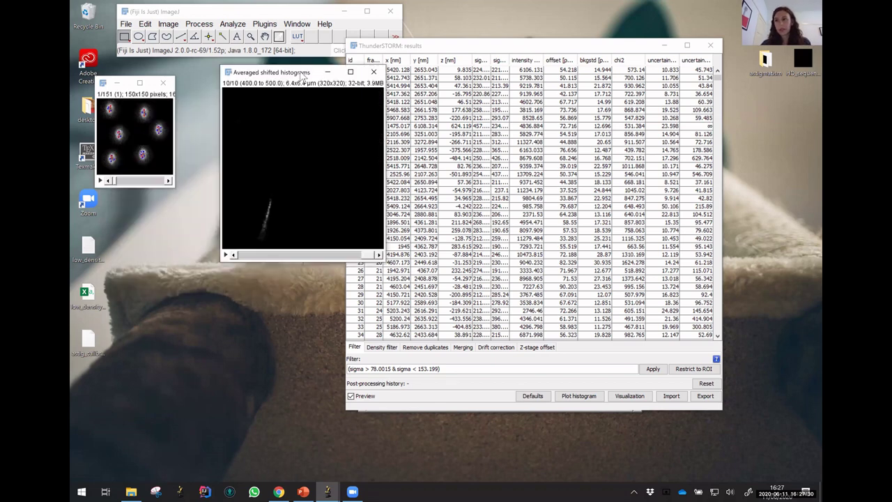
left_click(168, 24)
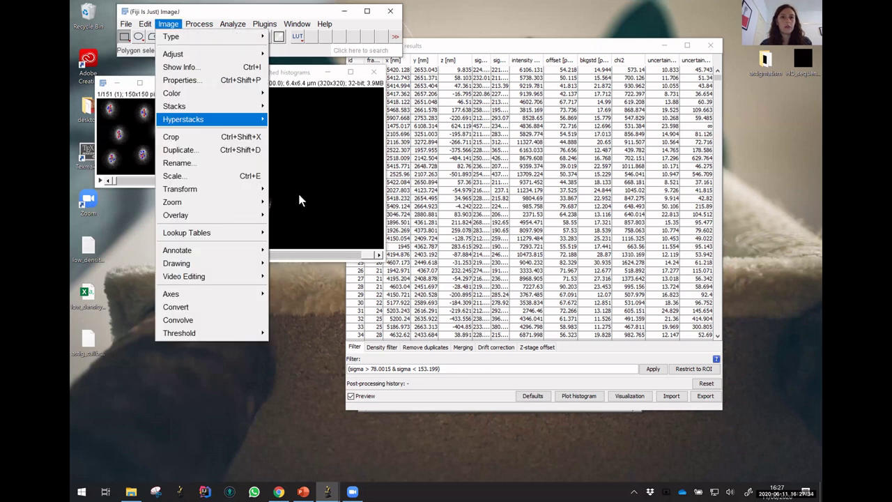
mouse_move(209, 119)
left_click(301, 195)
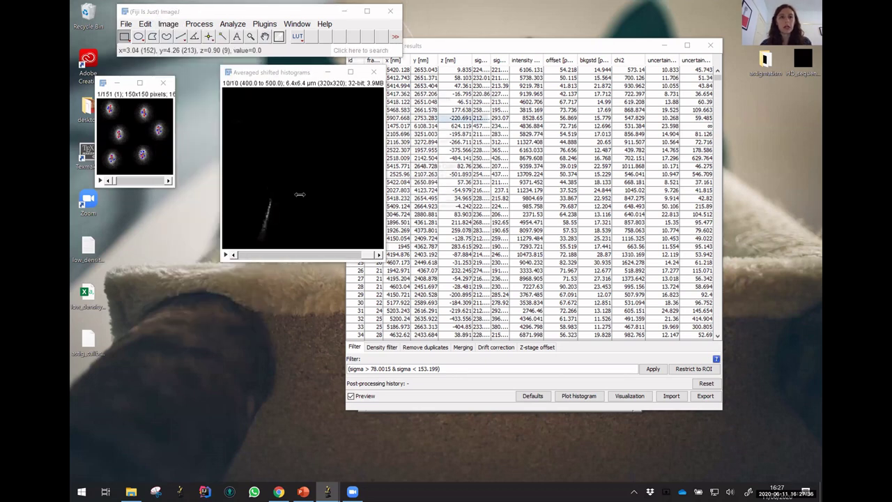
left_click(446, 119)
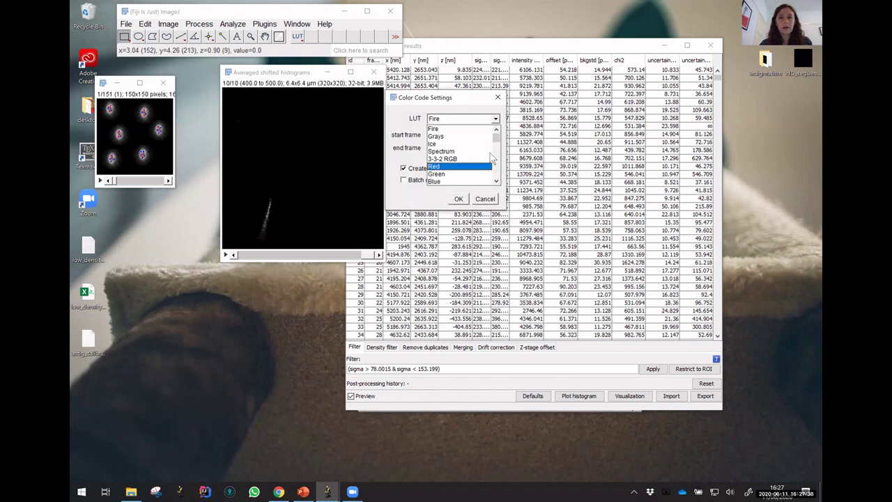
left_click(484, 152)
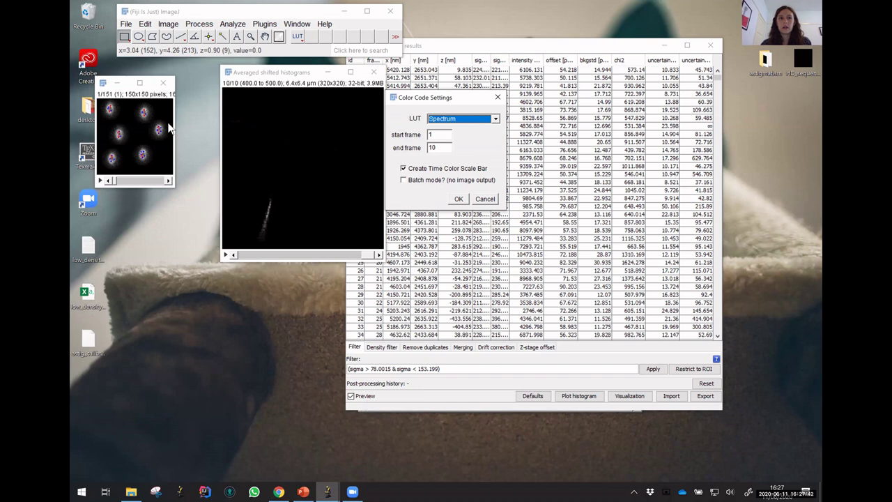
key("Return")
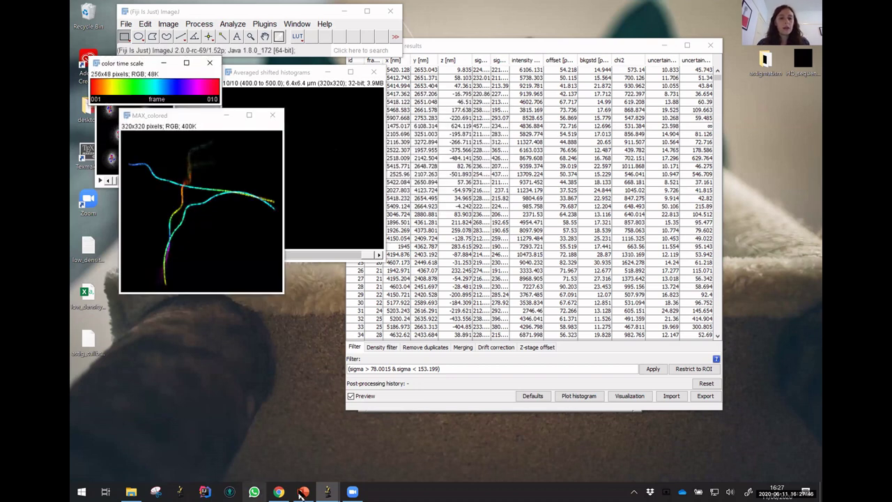
Switch to PowerPoint, start the slide show from slide 17, Algorithms with 3D data, and reveal its SMAP content
left_click(332, 449)
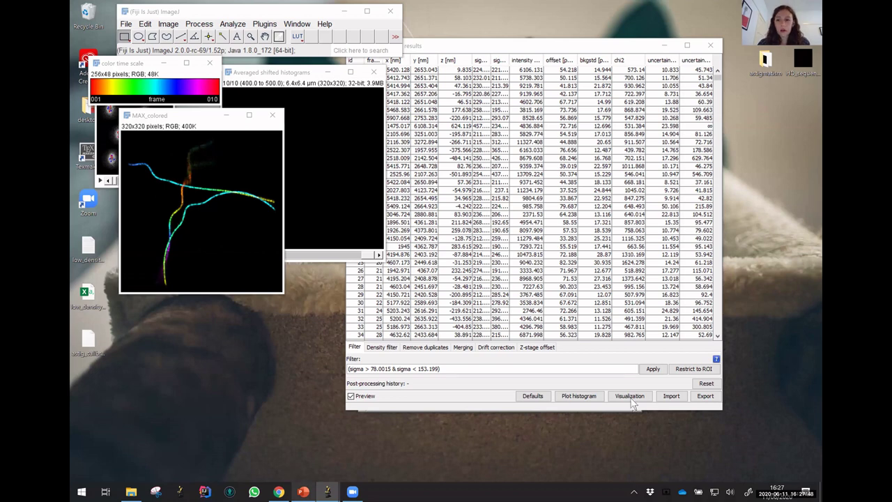
key("alt+Tab")
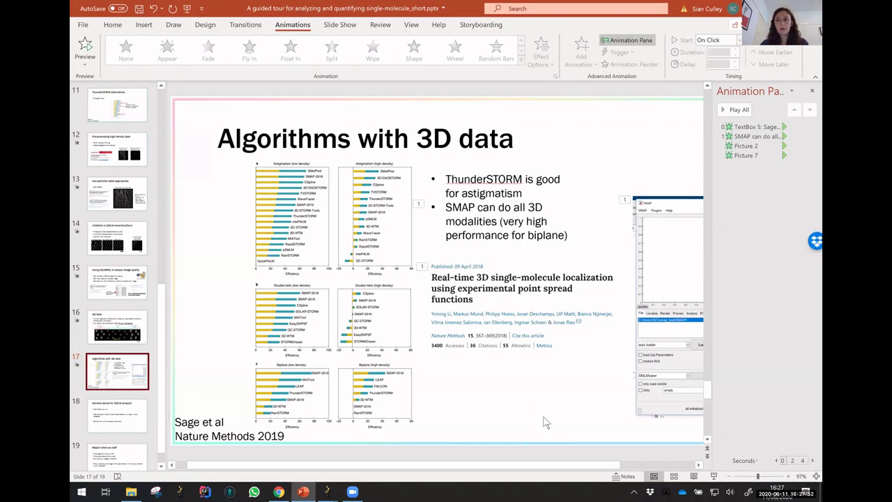
key("shift+F5")
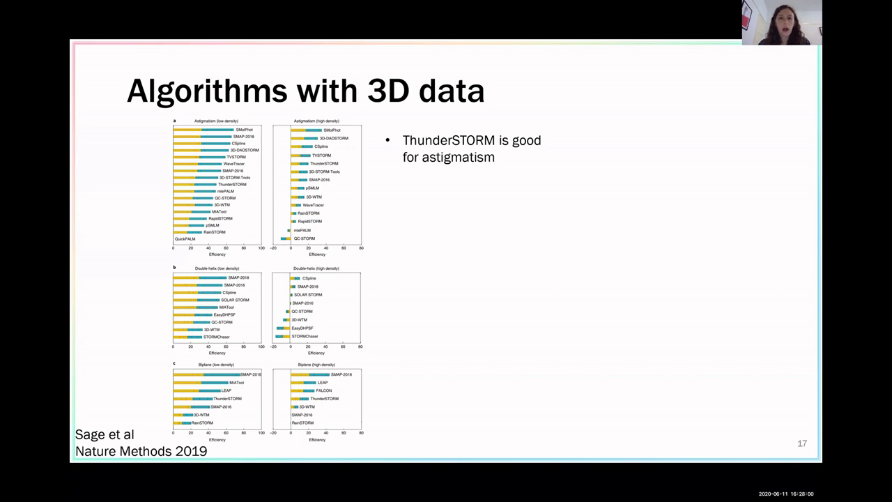
key("Right")
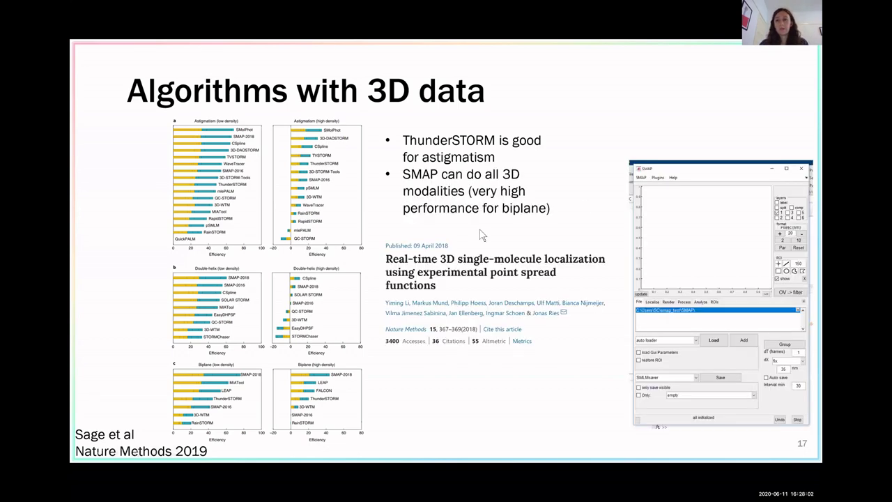
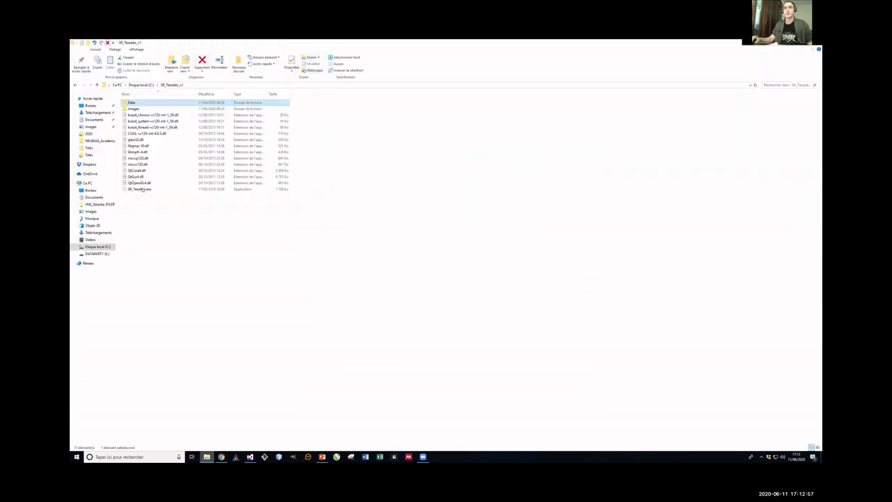
Launch SR-Tesseler from the SR_Tesseler_v1 folder and open the localization file 01_onlyClusters.csv
double_click(146, 189)
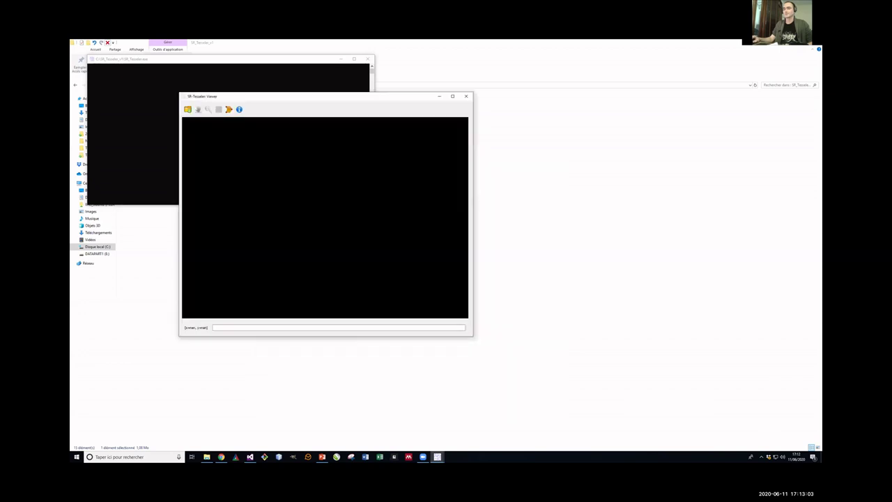
left_click(188, 110)
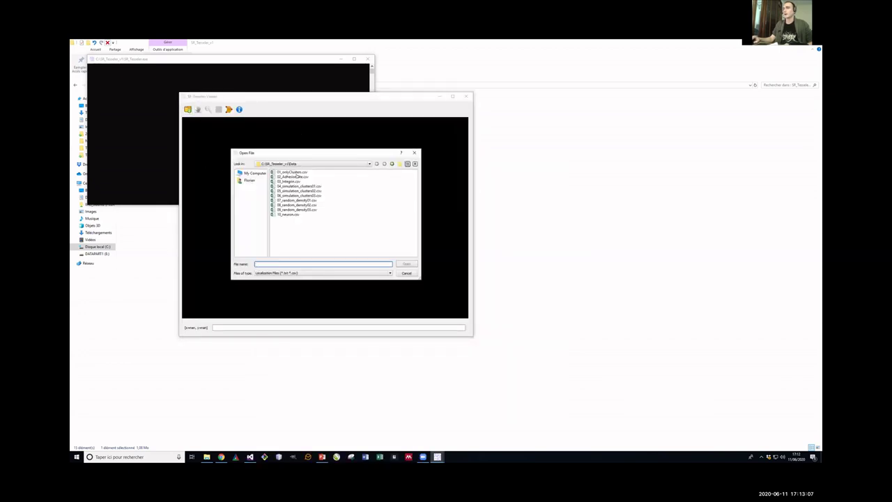
double_click(298, 173)
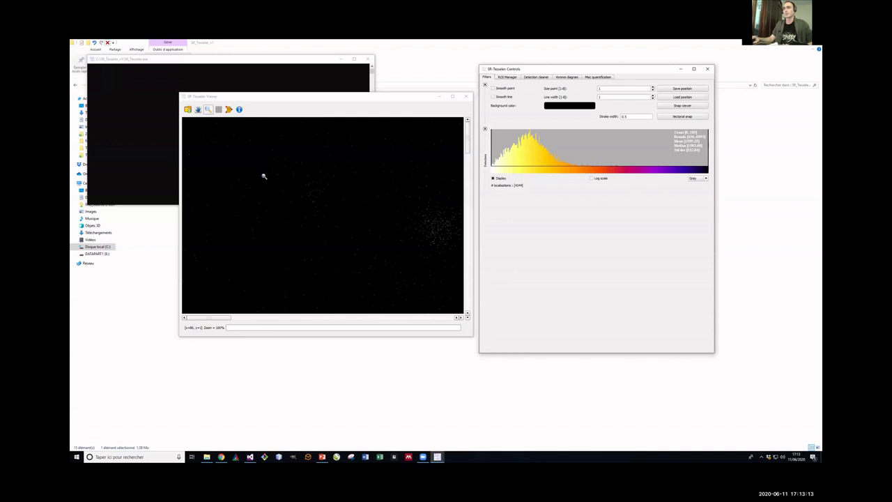
Enable smooth points and increase the point size for the displayed localizations
left_click(493, 89)
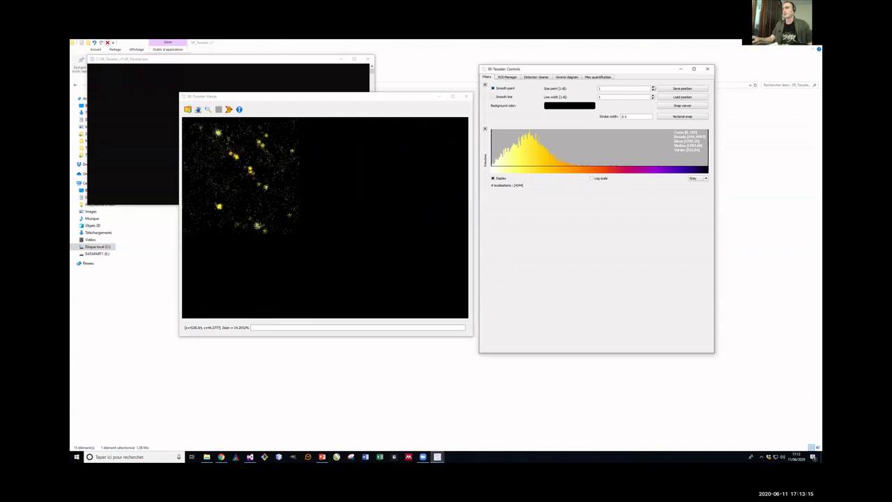
key("Up")
key("Up")
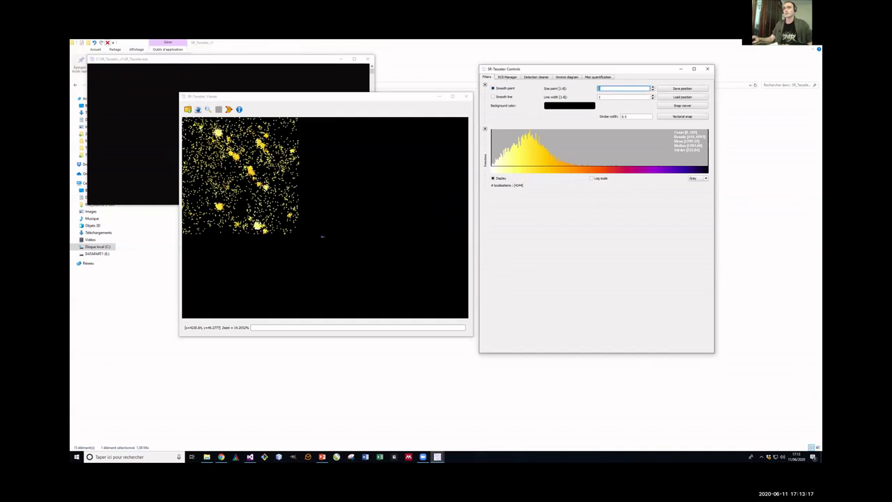
Zoom in on a dense cluster in the SR-Tesseler viewer to examine its individual localizations
left_click(351, 202)
scroll(351, 202, "up", 12)
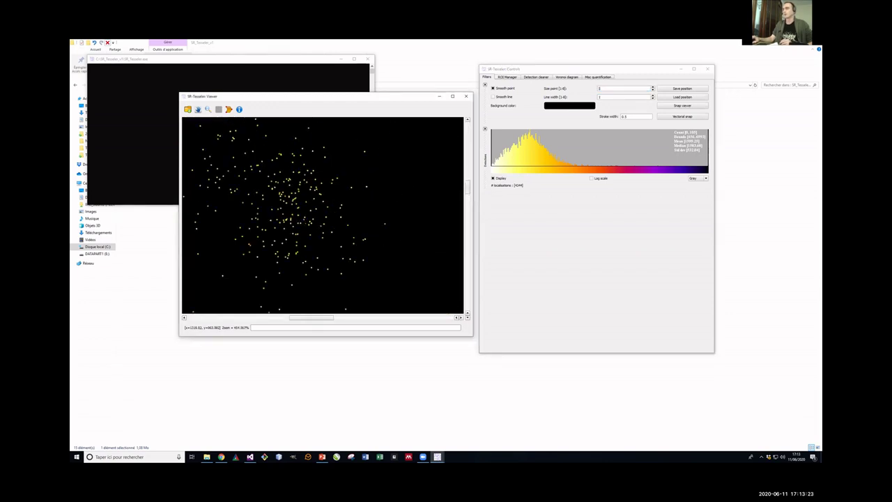
scroll(344, 231, "up", 7)
left_click_drag(343, 230, 305, 226)
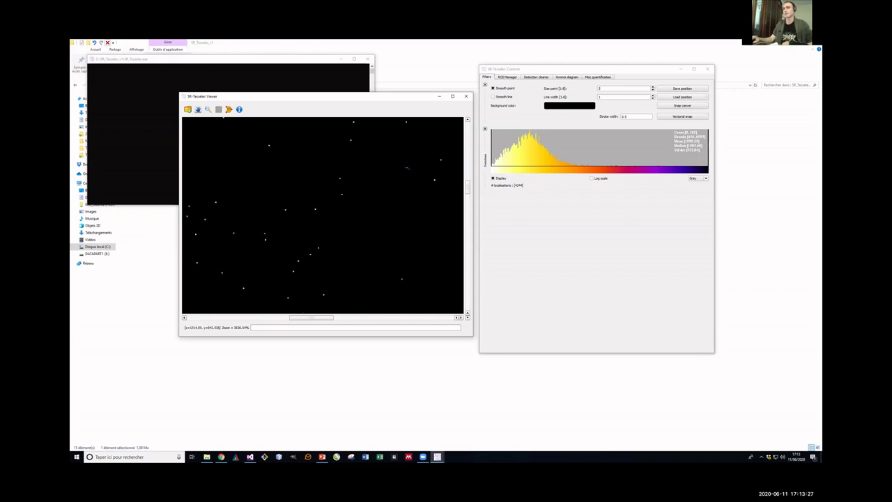
Reset the viewer zoom, compute the Ripley functions for radii 10 to 200 in steps of 10, and compare the K and L plots
double_click(442, 171)
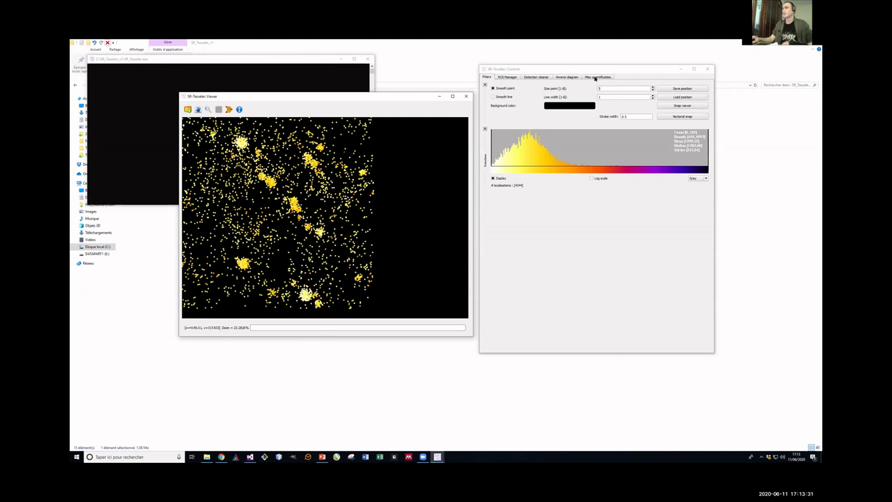
left_click(596, 77)
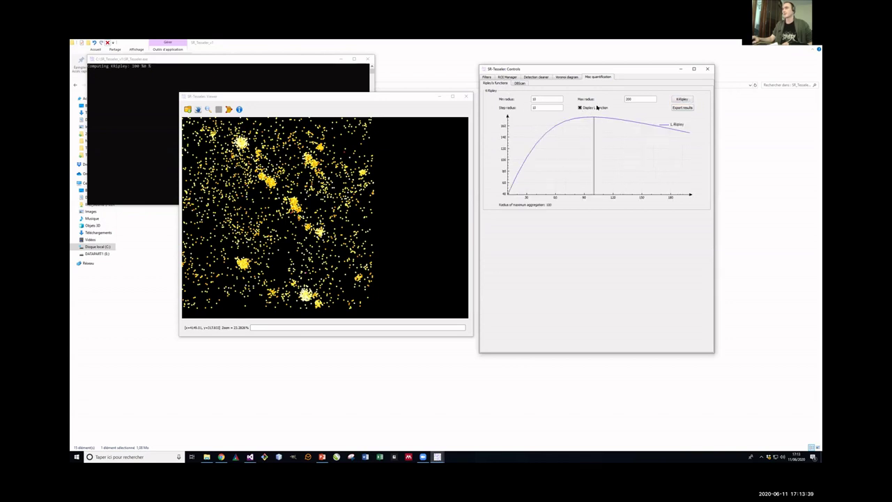
left_click(591, 107)
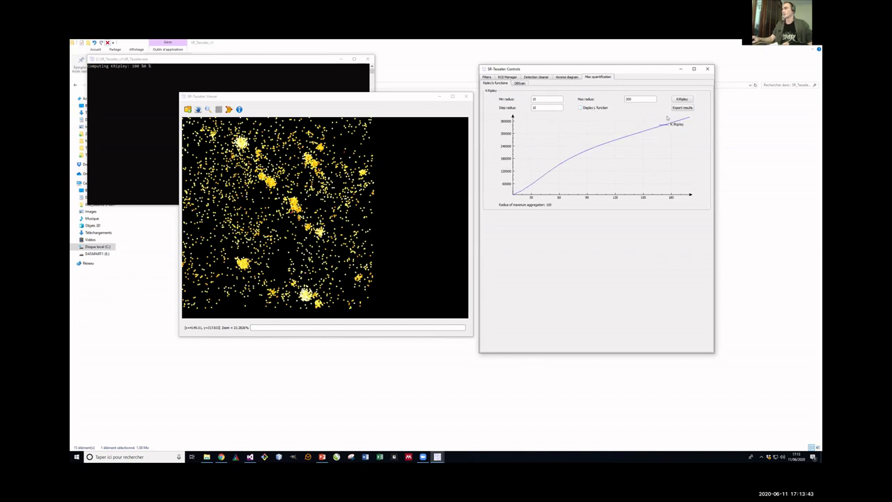
left_click(596, 108)
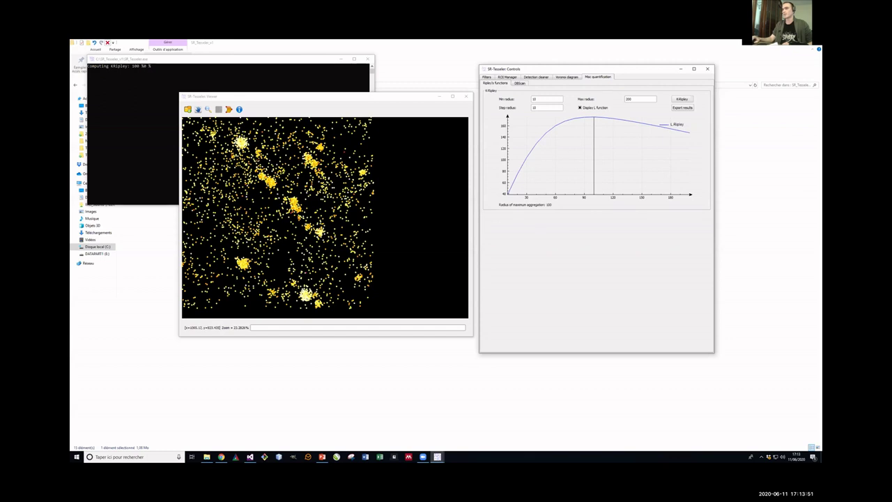
Run DBScan on the localizations with a distance of 50 and a minimum of 50 localizations
left_click(520, 82)
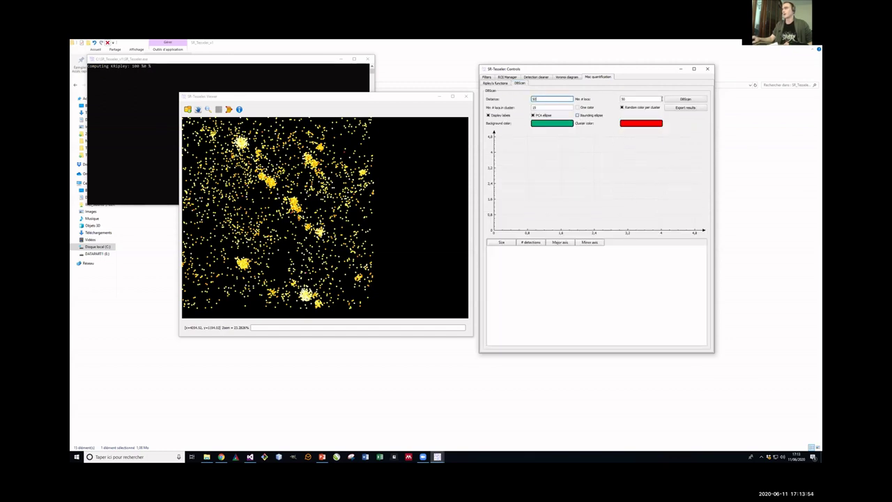
left_click(672, 100)
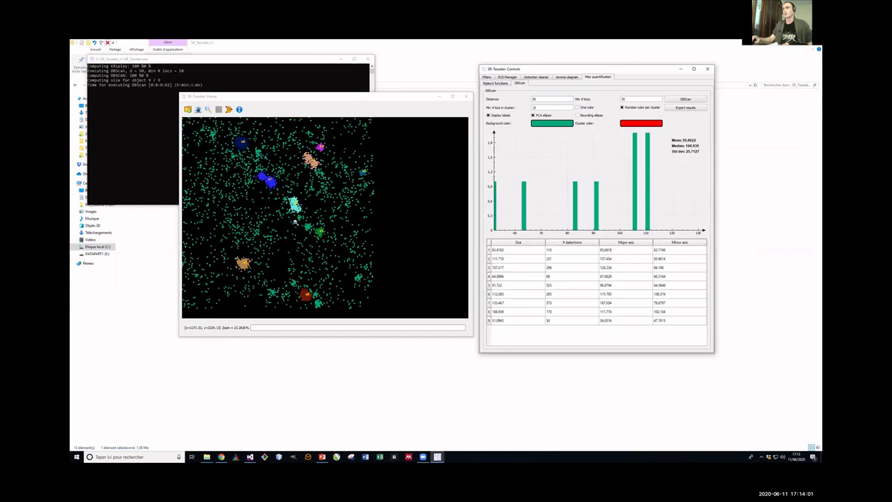
double_click(533, 99)
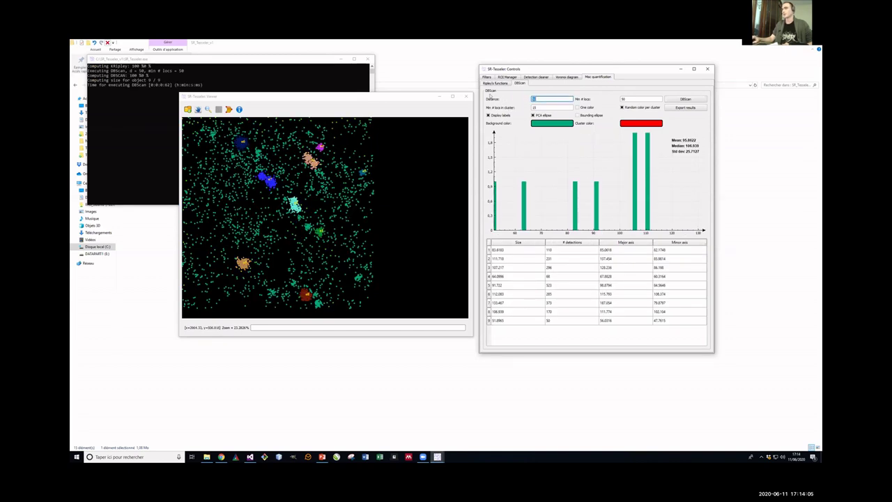
key("Tab")
type("5")
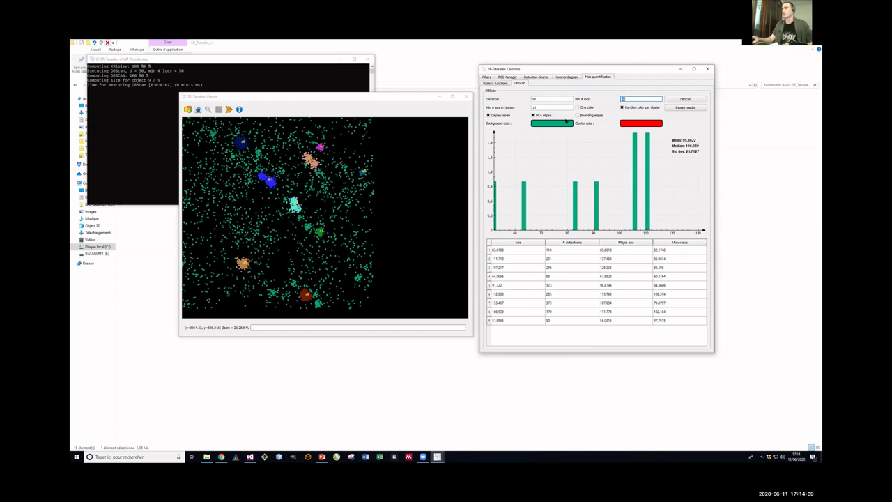
type("0")
key("Tab")
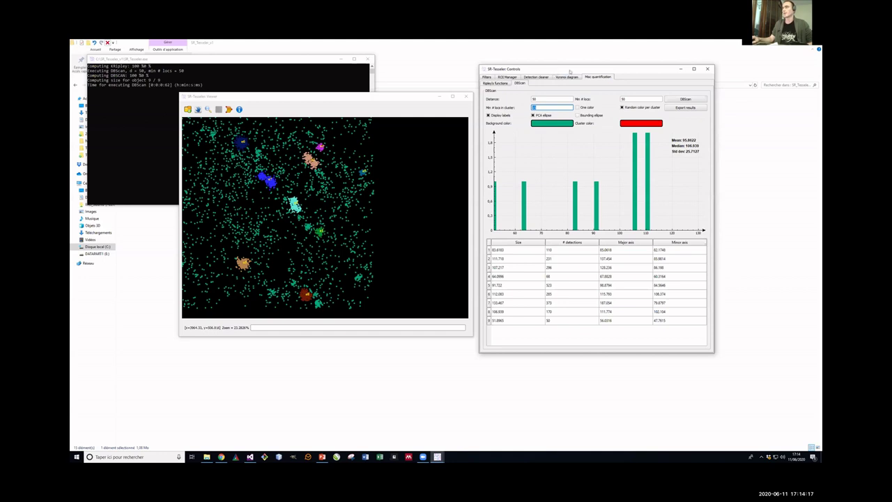
Create Voronoi polygons on all detections and segment them into objects using a density factor of 2
left_click(566, 76)
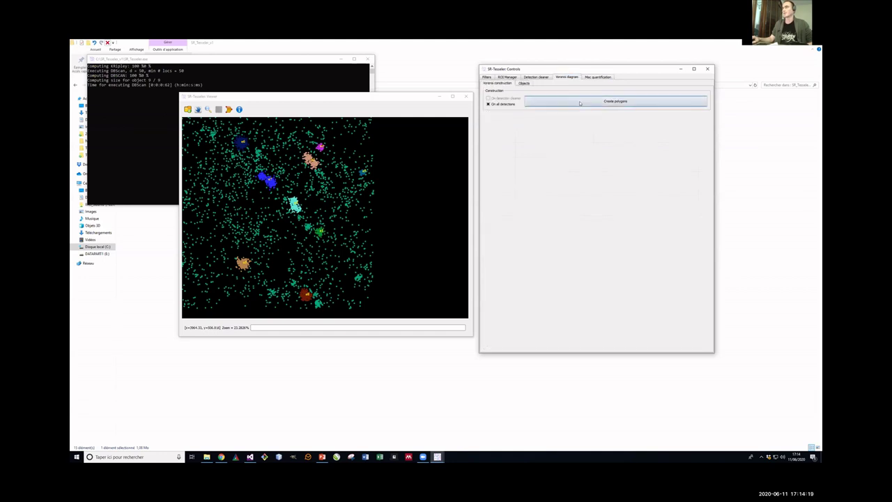
left_click(576, 104)
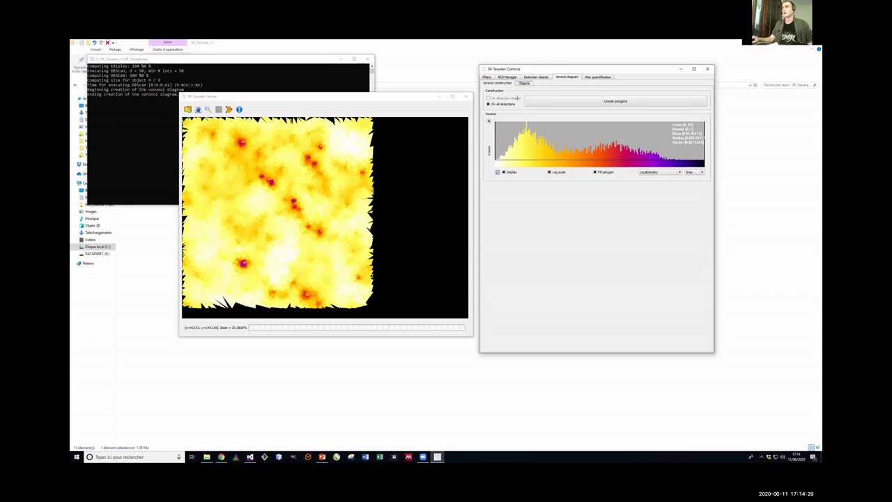
left_click(524, 83)
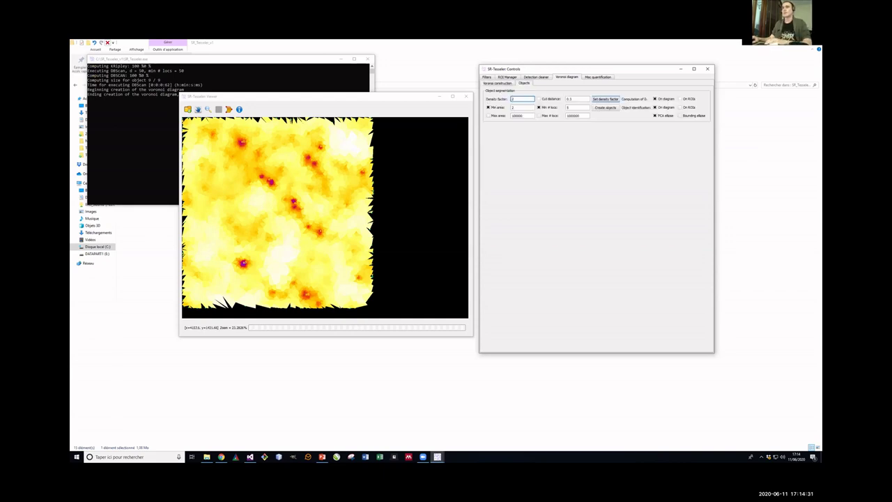
left_click(604, 98)
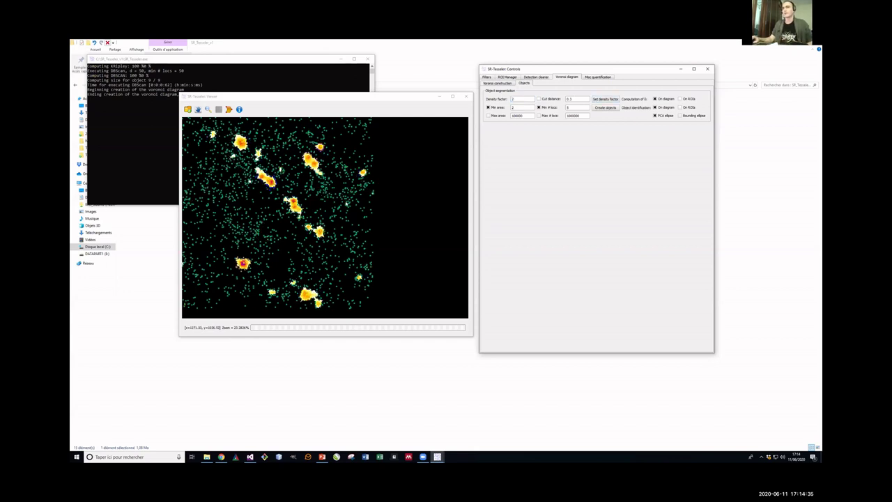
left_click(605, 108)
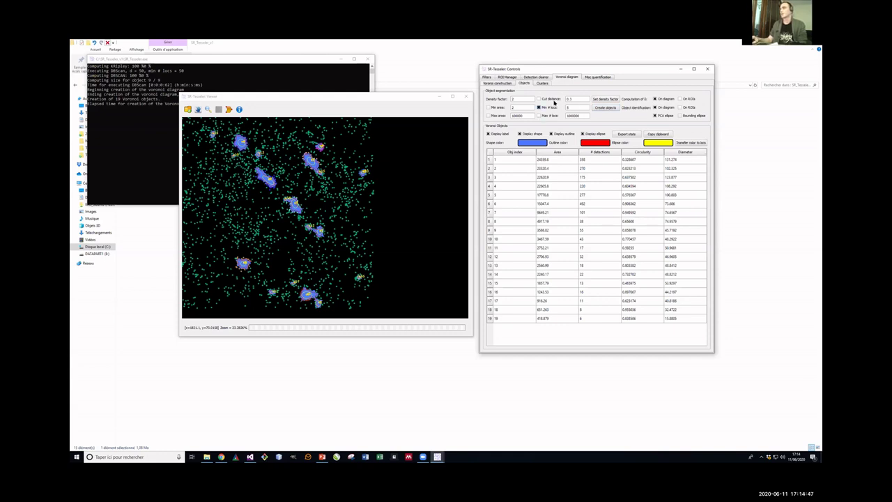
key("ctrl+shift+Tab")
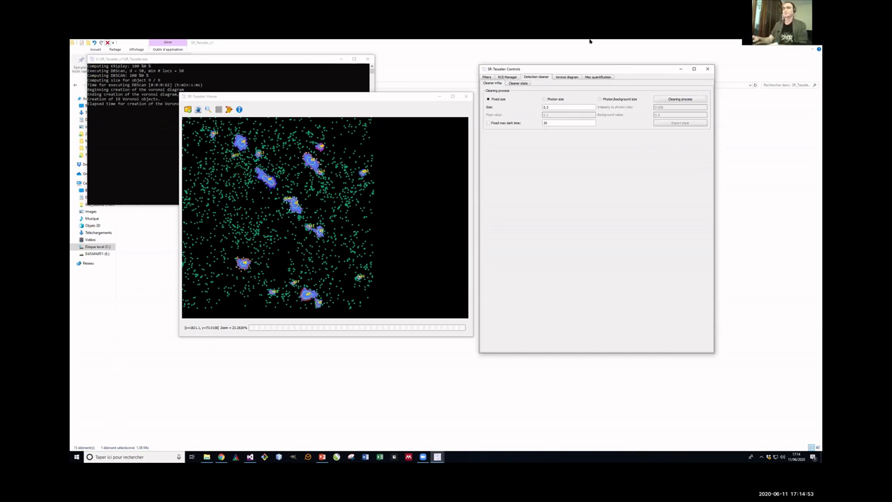
Close SR-Tesseler, switch to Visual Studio and run the Tesseler project with its window maximized
left_click(368, 60)
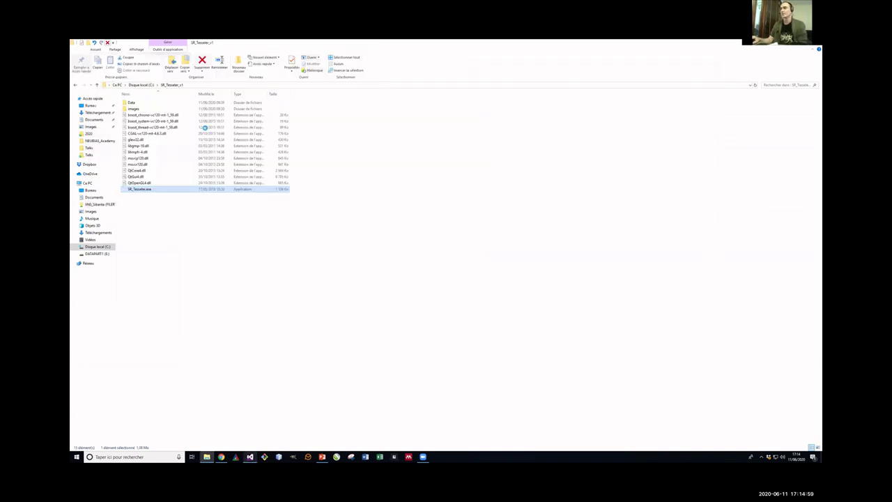
key("alt+Tab")
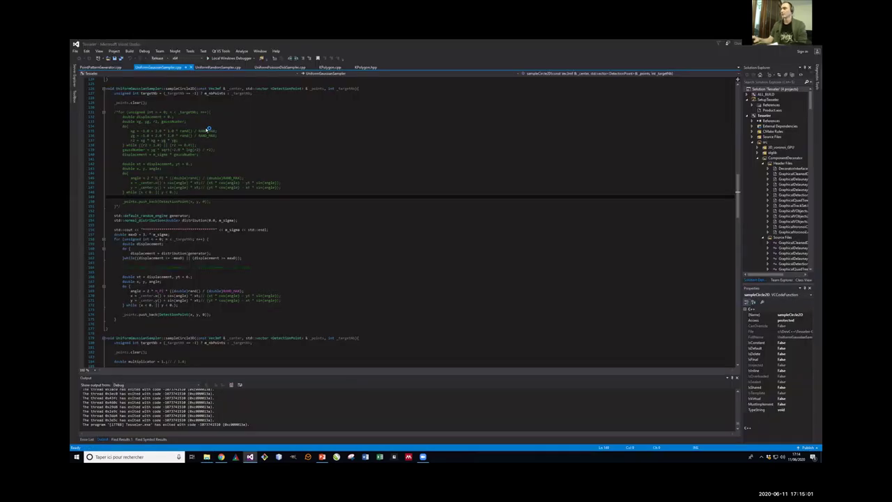
key("F5")
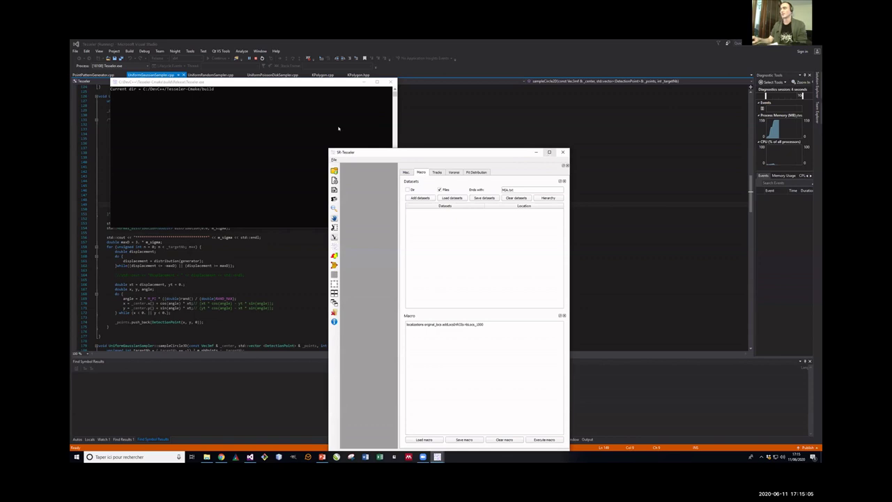
left_click(548, 152)
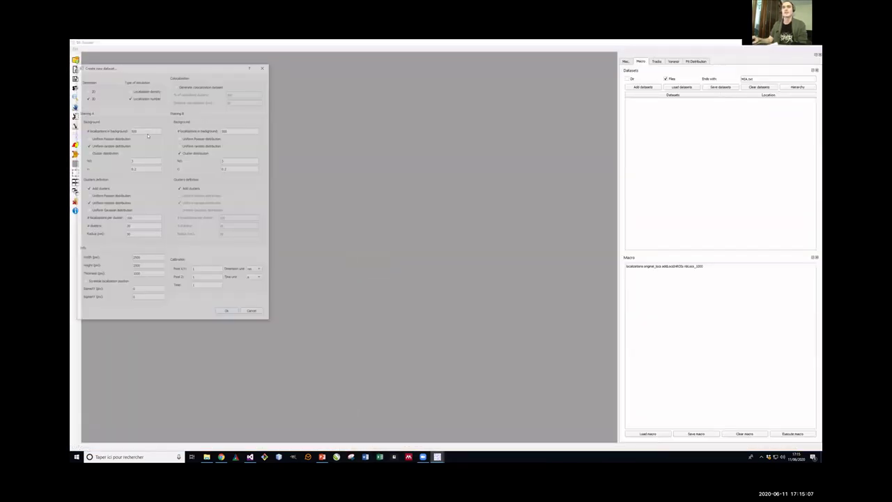
Generate a simulated 3D dataset with clusters from the preset parameters and display the grid on its bounding box
left_click(227, 312)
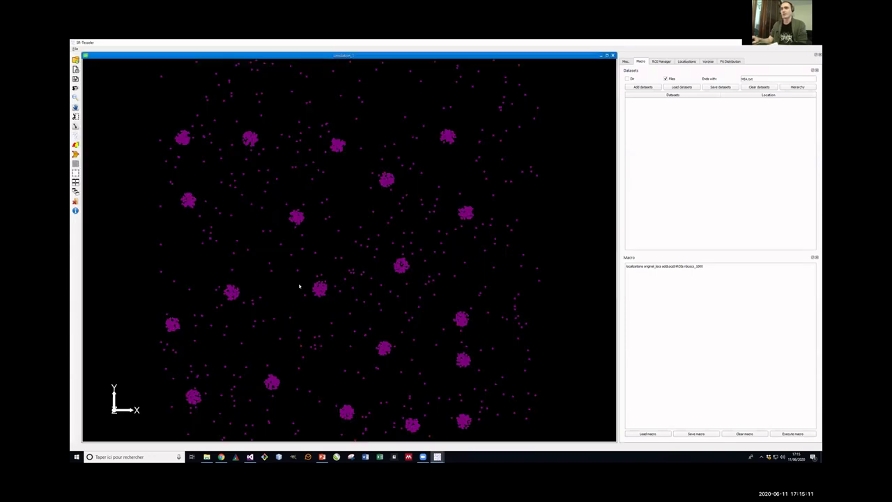
left_click_drag(265, 195, 339, 313)
left_click_drag(82, 162, 119, 183)
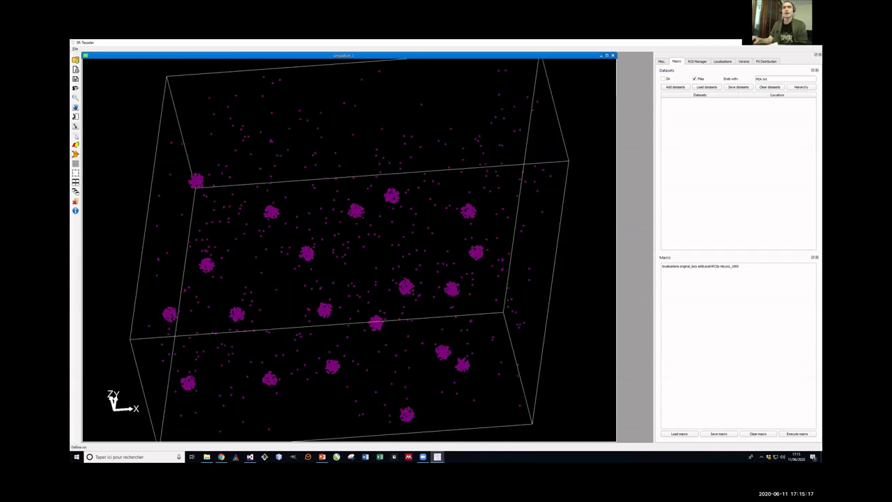
key("g")
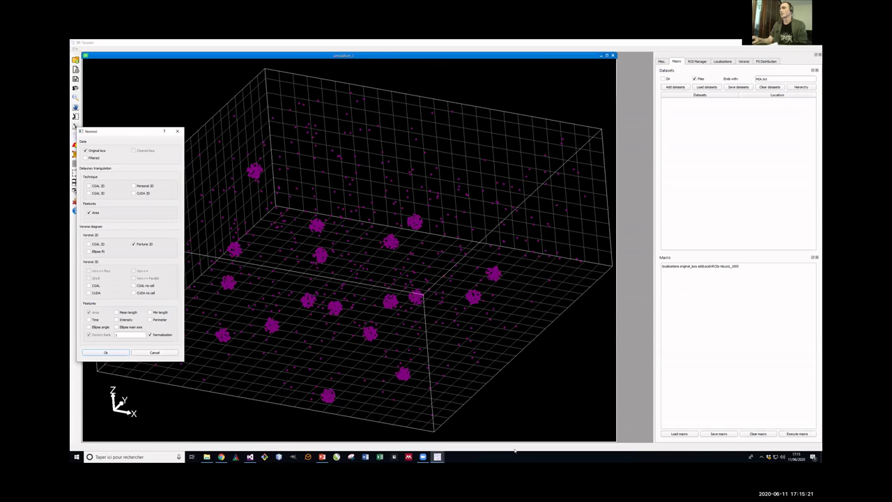
Compute the 3D Voronoi diagram of the original localizations and inspect its polyhedra colored by local density
mouse_move(437, 456)
left_click(404, 429)
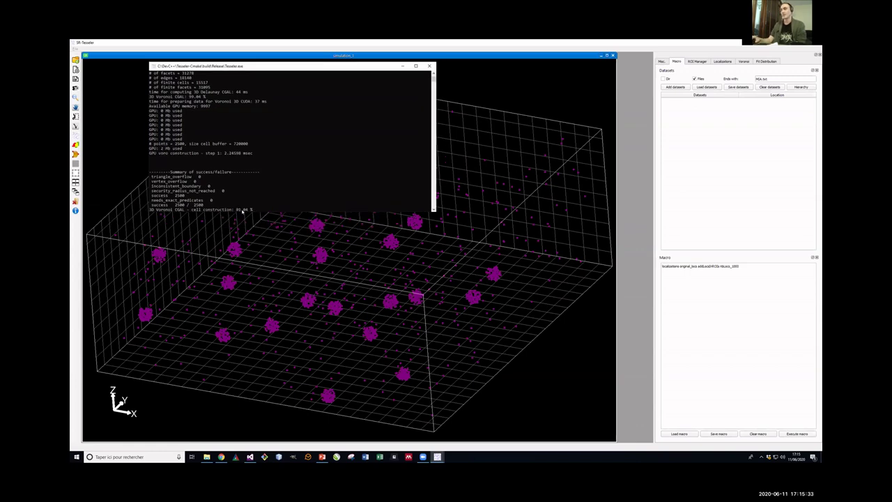
left_click(554, 55)
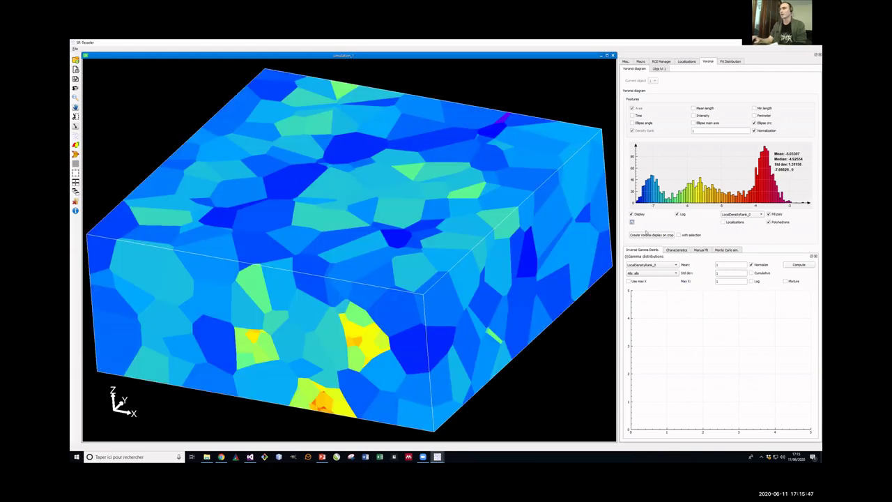
left_click_drag(349, 279, 313, 230)
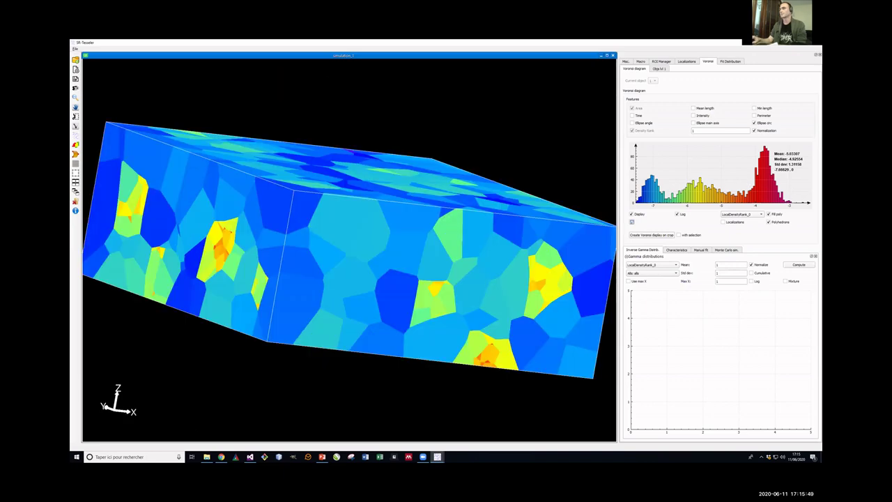
left_click_drag(349, 278, 348, 209)
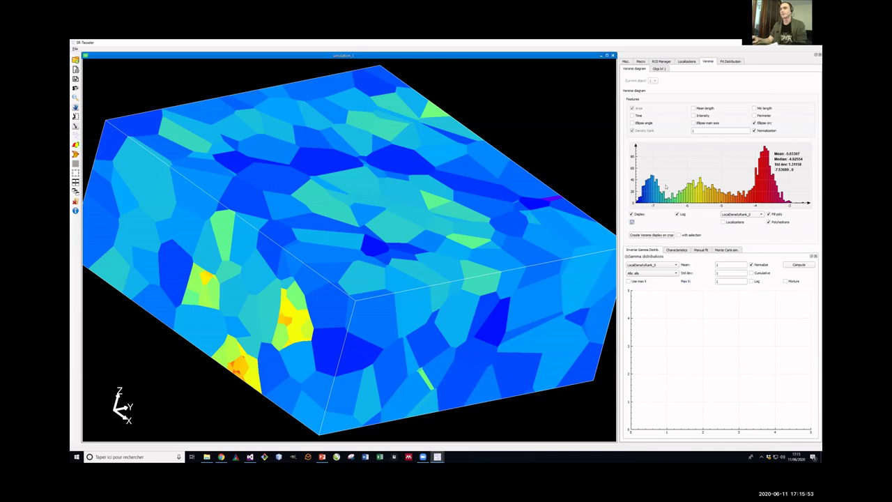
left_click(667, 187)
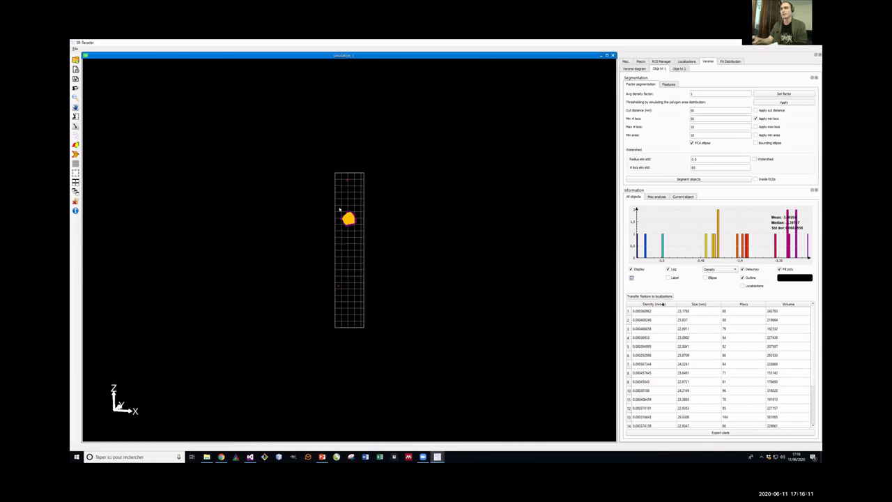
Crop the 3D view to a single segmented cluster and turn off its polygon fill to show the wireframe
left_click_drag(364, 234, 341, 305)
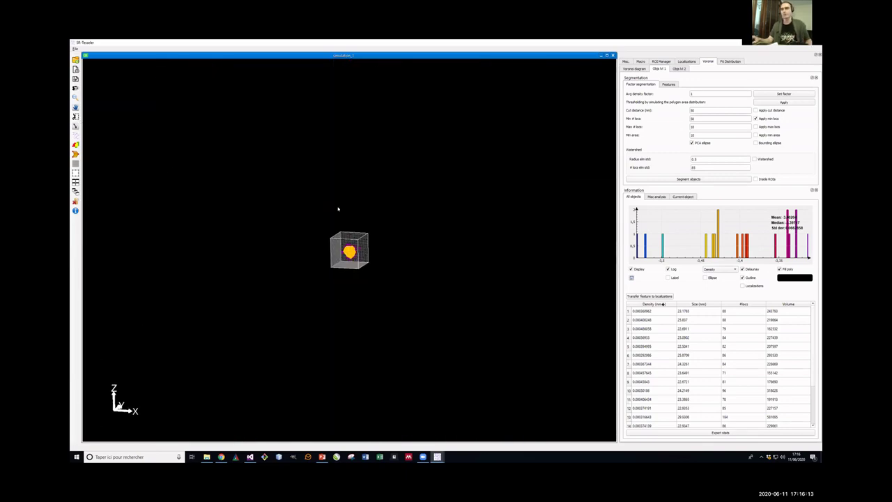
left_click_drag(339, 207, 342, 193)
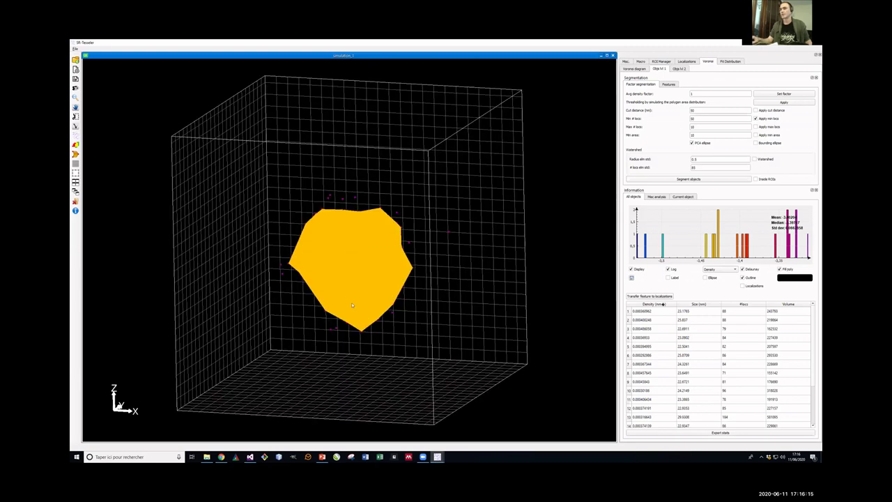
scroll(351, 303, "down", 3)
left_click(780, 270)
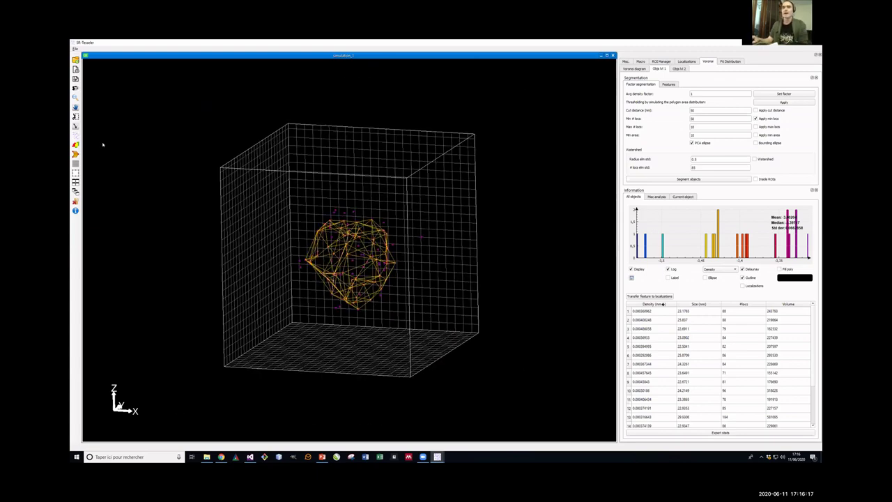
left_click_drag(140, 167, 111, 150)
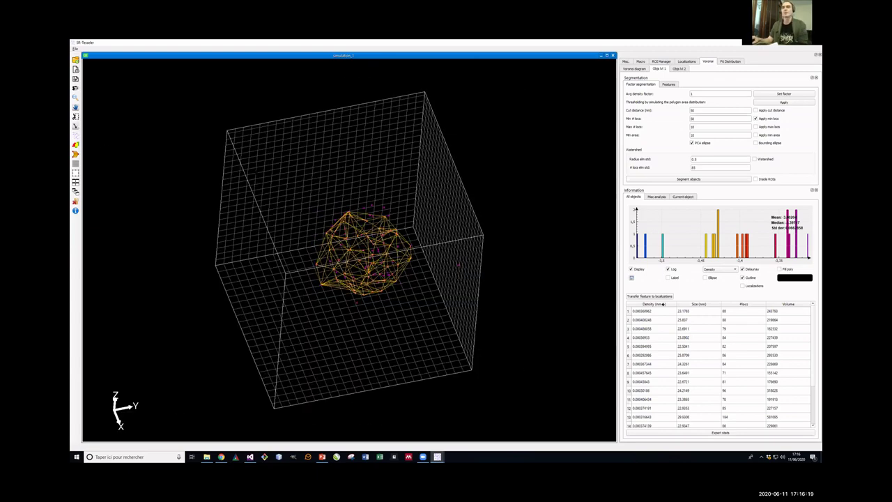
left_click_drag(261, 297, 339, 149)
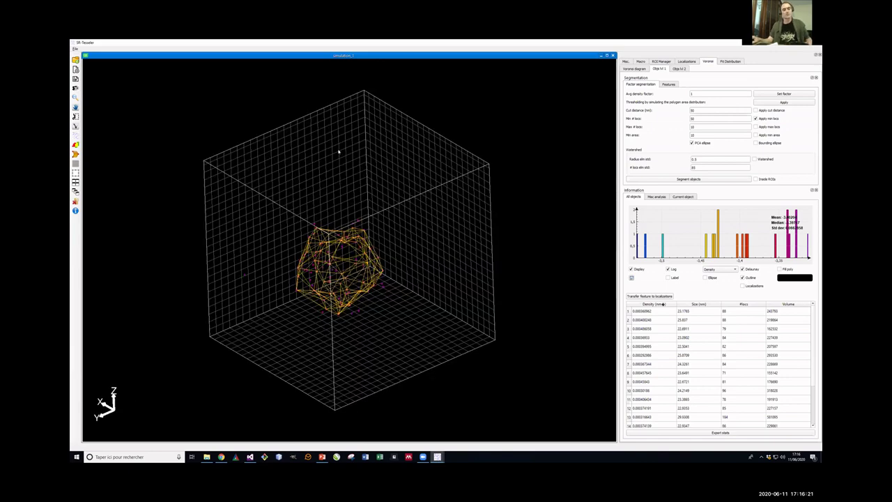
Restore the view of the whole simulated dataset with all its segmented clusters
left_click(75, 69)
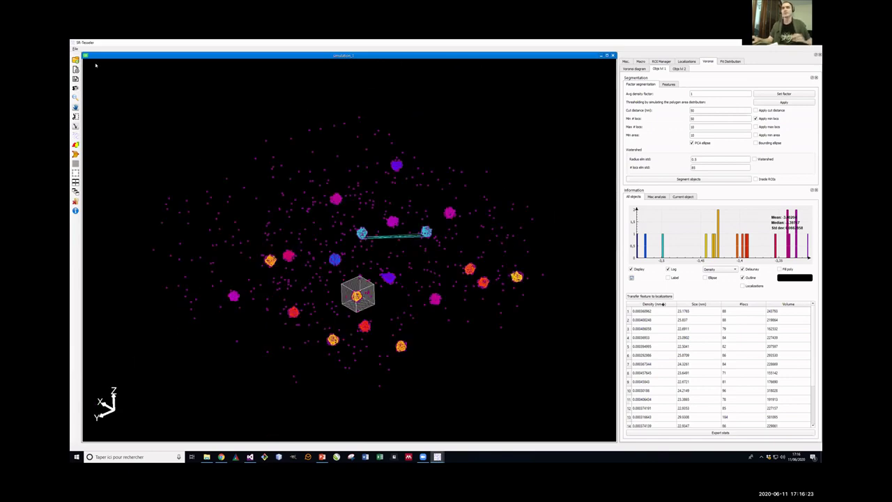
left_click(75, 60)
left_click(423, 155)
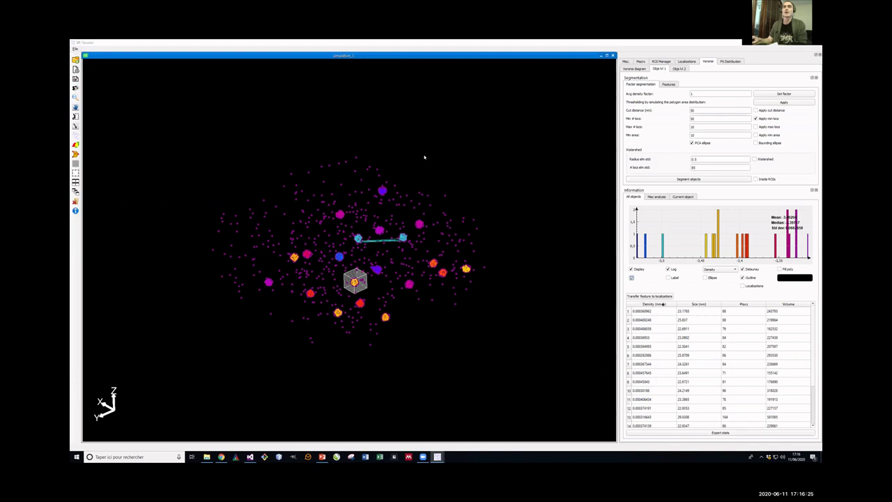